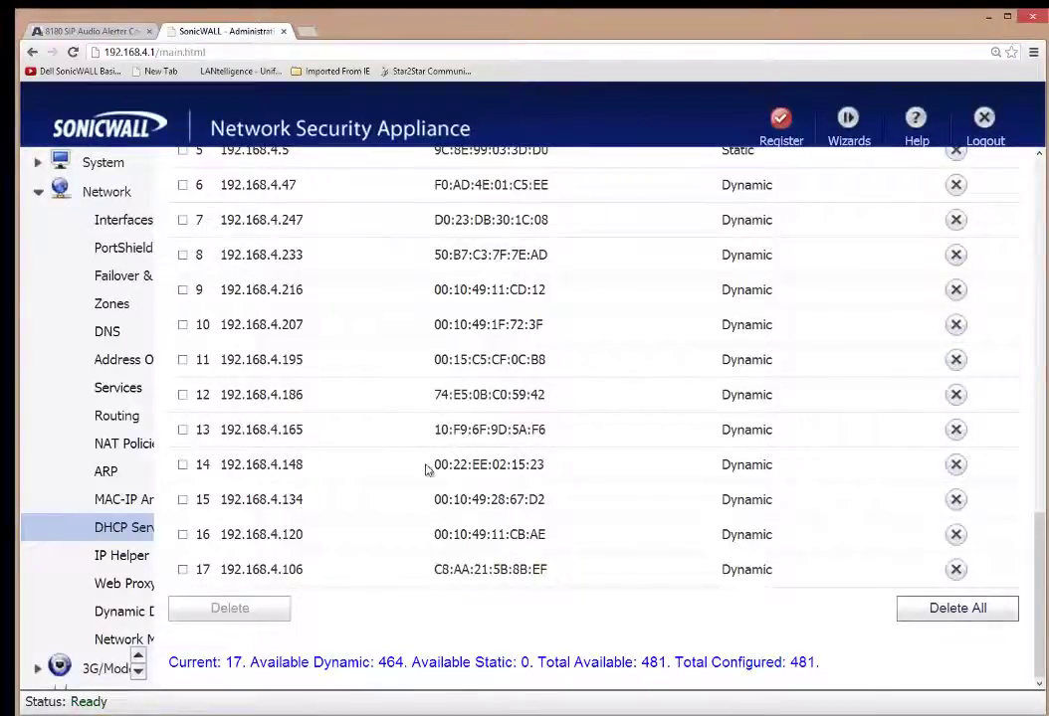
Pick out lease 14's MAC 00:22:EE:02:15:23 and IP 192.168.4.148, then go to the alerter control panel.
{"action": "left_click_drag", "start_coordinate": [432, 465], "coordinate": [552, 475]}
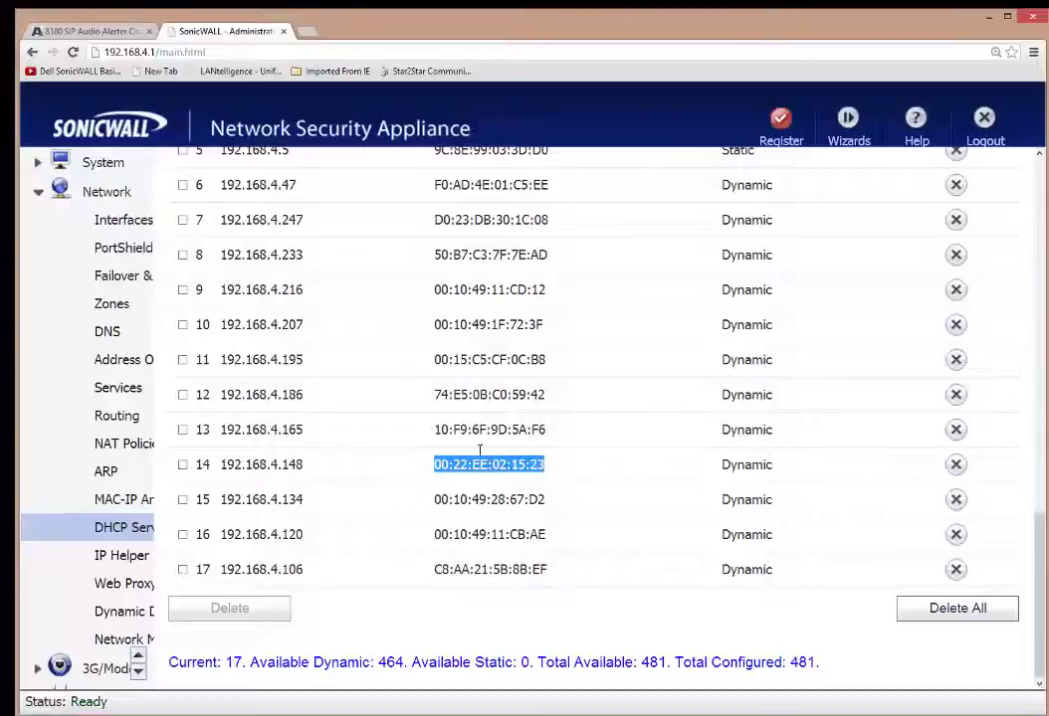
{"action": "left_click_drag", "start_coordinate": [304, 466], "coordinate": [219, 464]}
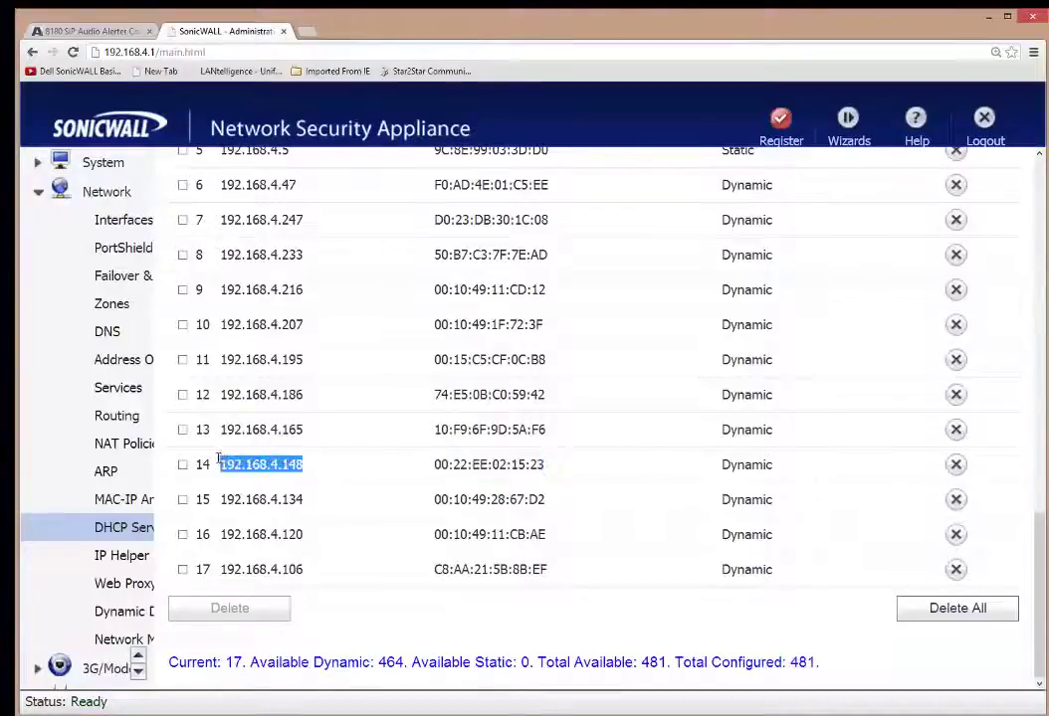
{"action": "left_click", "coordinate": [990, 25]}
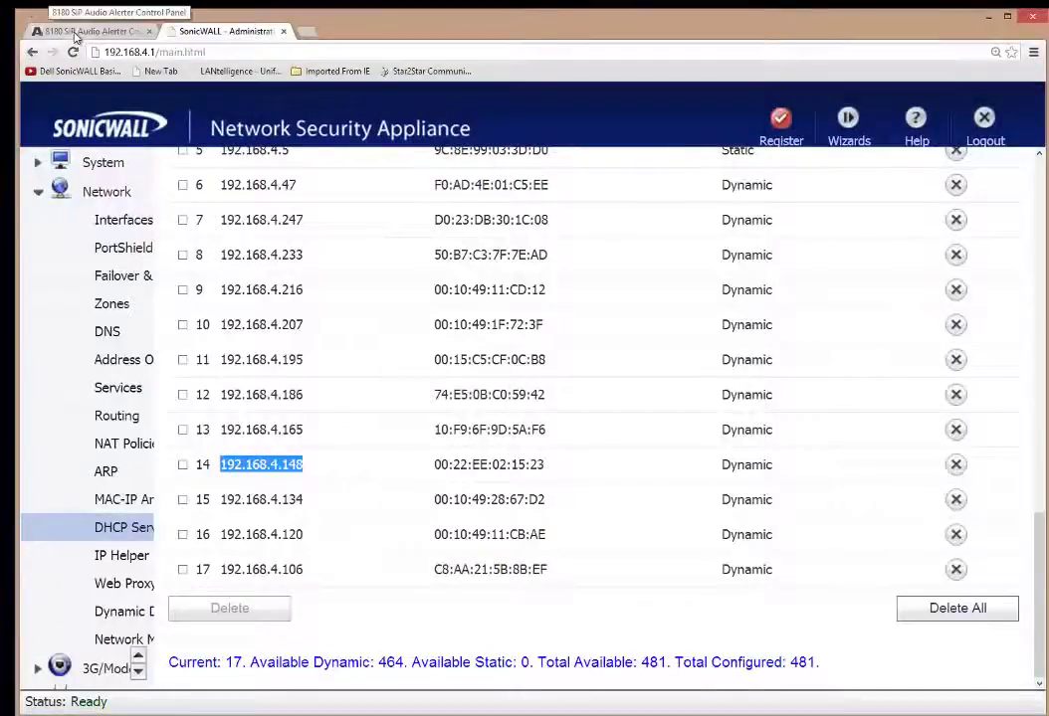
{"action": "left_click", "coordinate": [65, 31]}
Close the SonicWALL page and review the alerter's network details and default password note.
{"action": "left_click", "coordinate": [283, 30]}
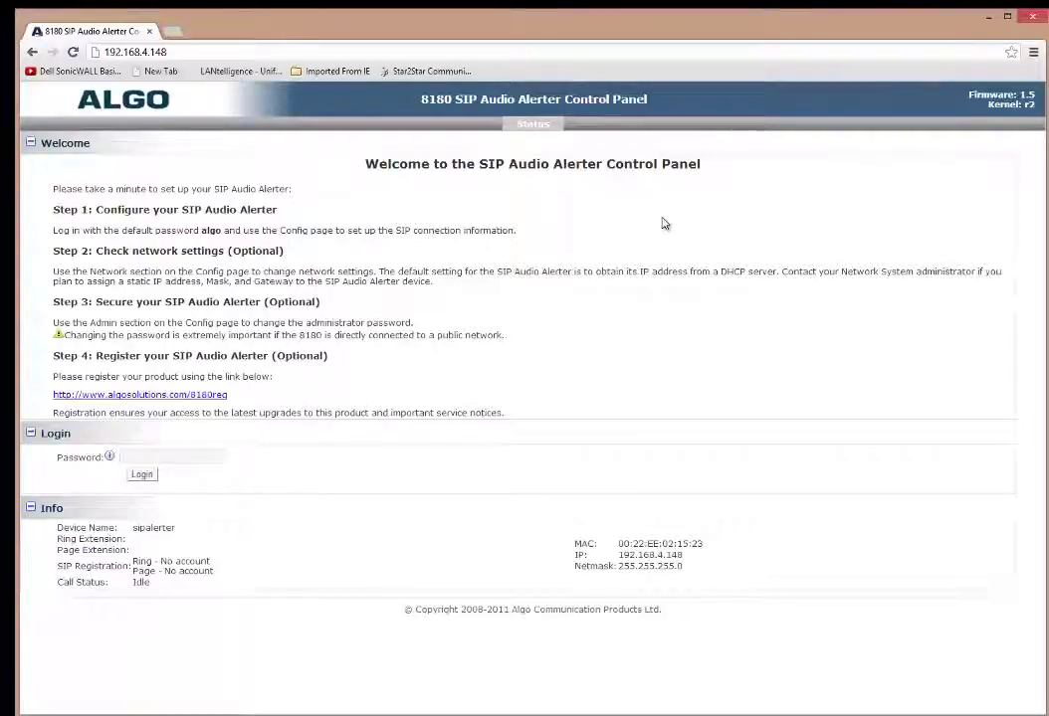
{"action": "left_click_drag", "start_coordinate": [704, 569], "coordinate": [578, 535]}
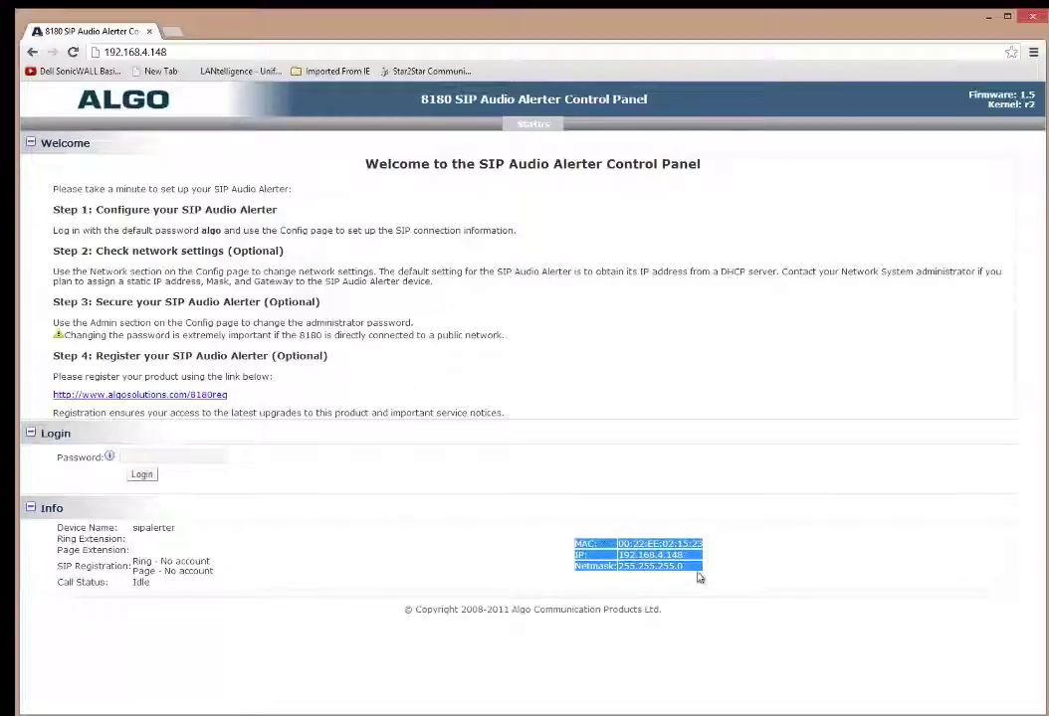
{"action": "left_click", "coordinate": [316, 460]}
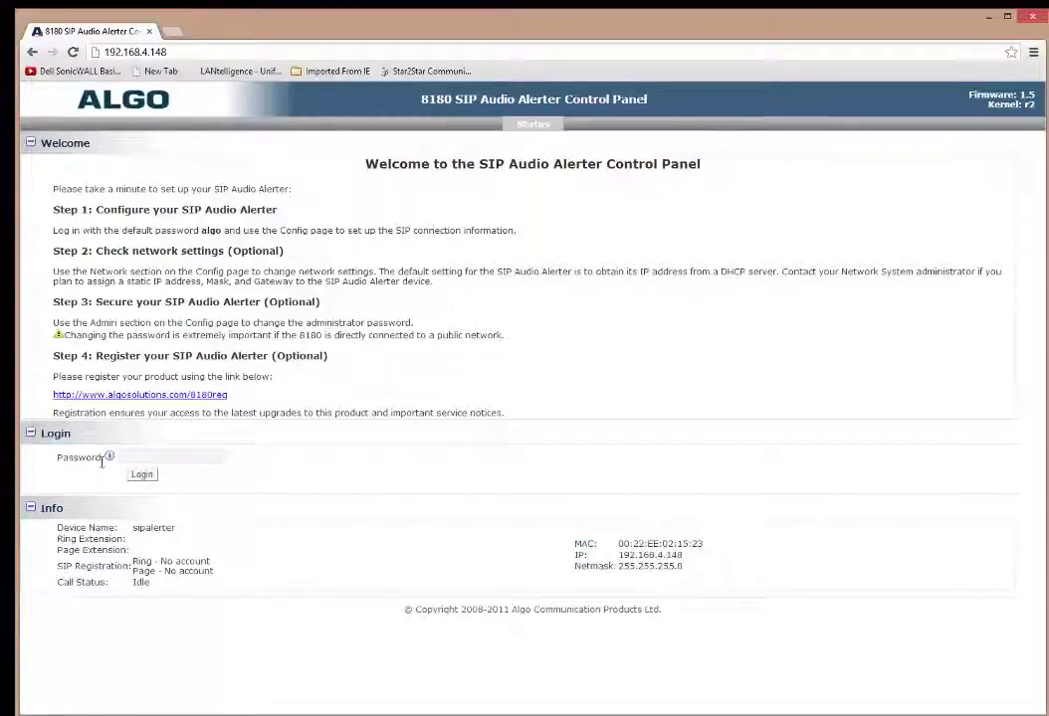
{"action": "left_click", "coordinate": [140, 457]}
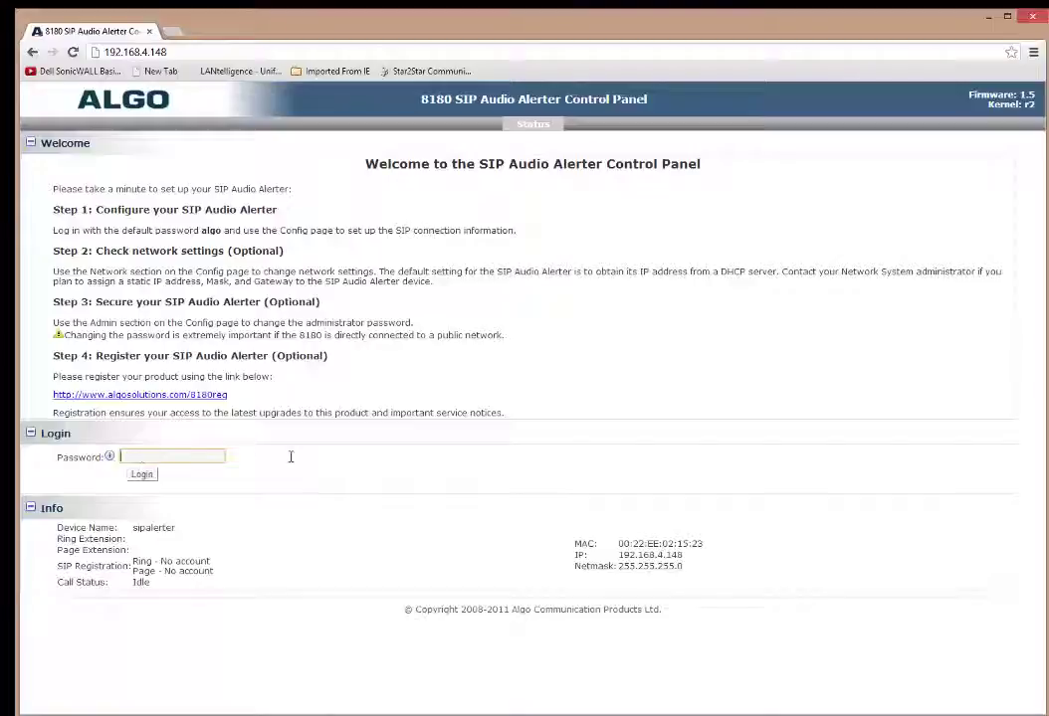
{"action": "left_click_drag", "start_coordinate": [202, 231], "coordinate": [239, 246]}
{"action": "left_click", "coordinate": [193, 243]}
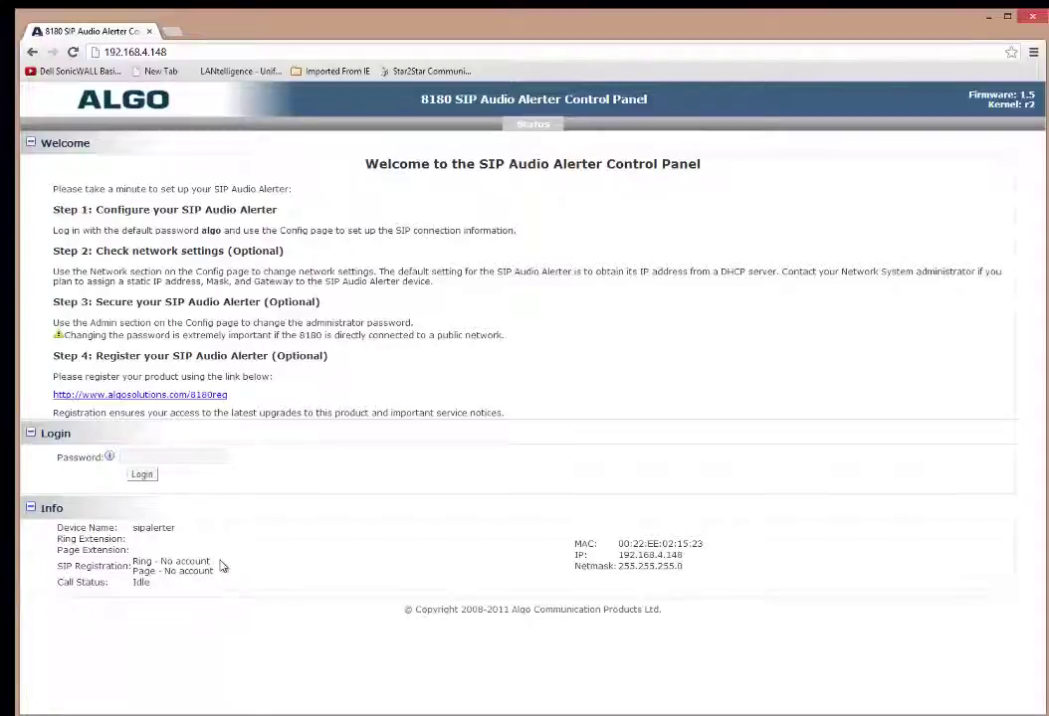
Log in with the default password and expand SIP Domain/Proxy on the Config page.
{"action": "left_click", "coordinate": [161, 454]}
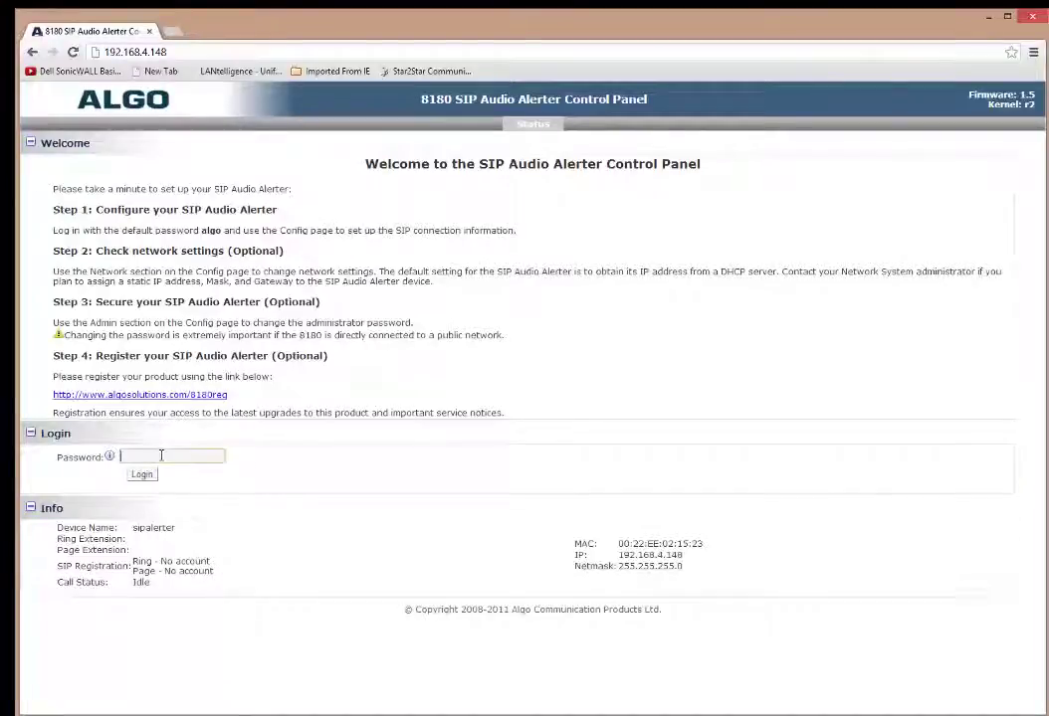
{"action": "key", "text": "Return"}
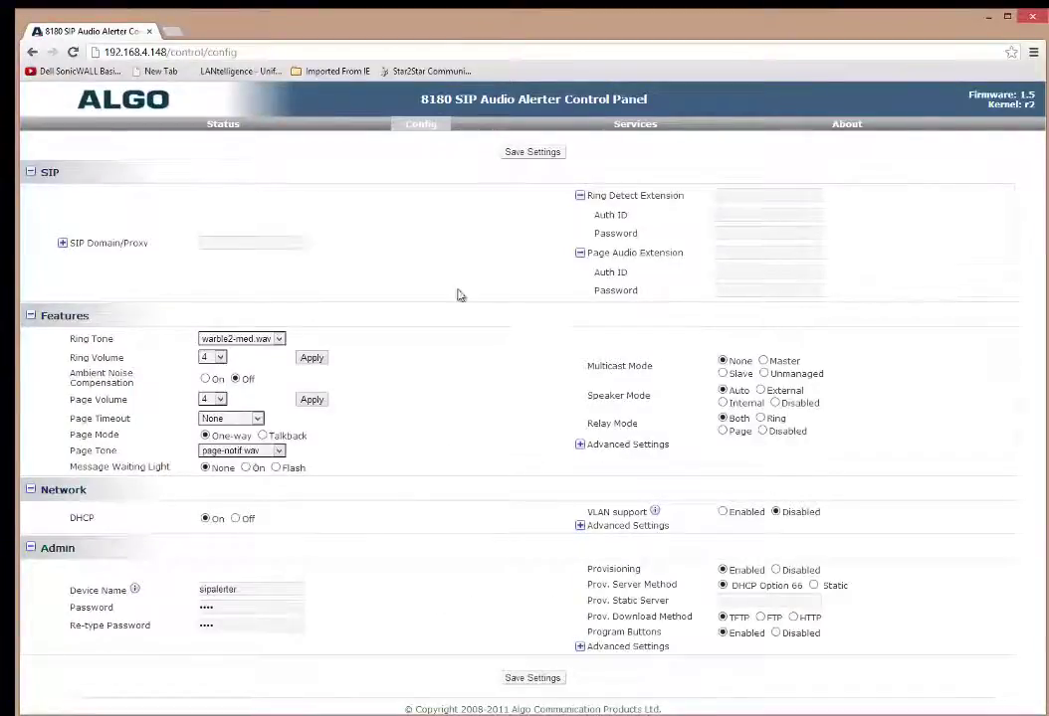
{"action": "left_click", "coordinate": [62, 244]}
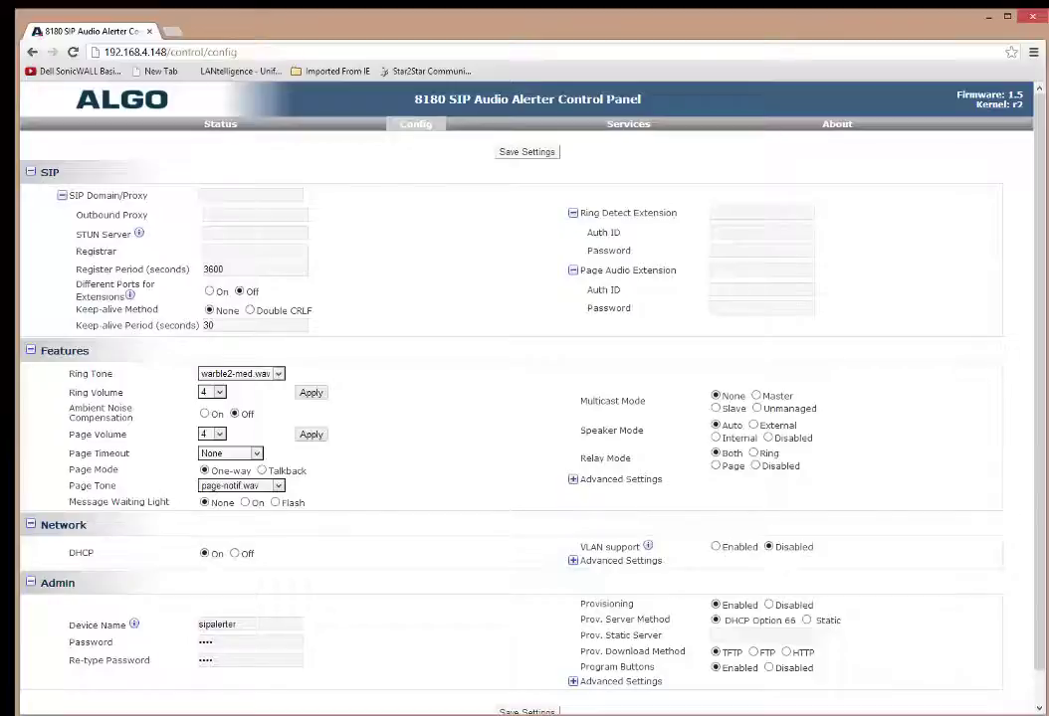
{"action": "key", "text": "alt+Tab"}
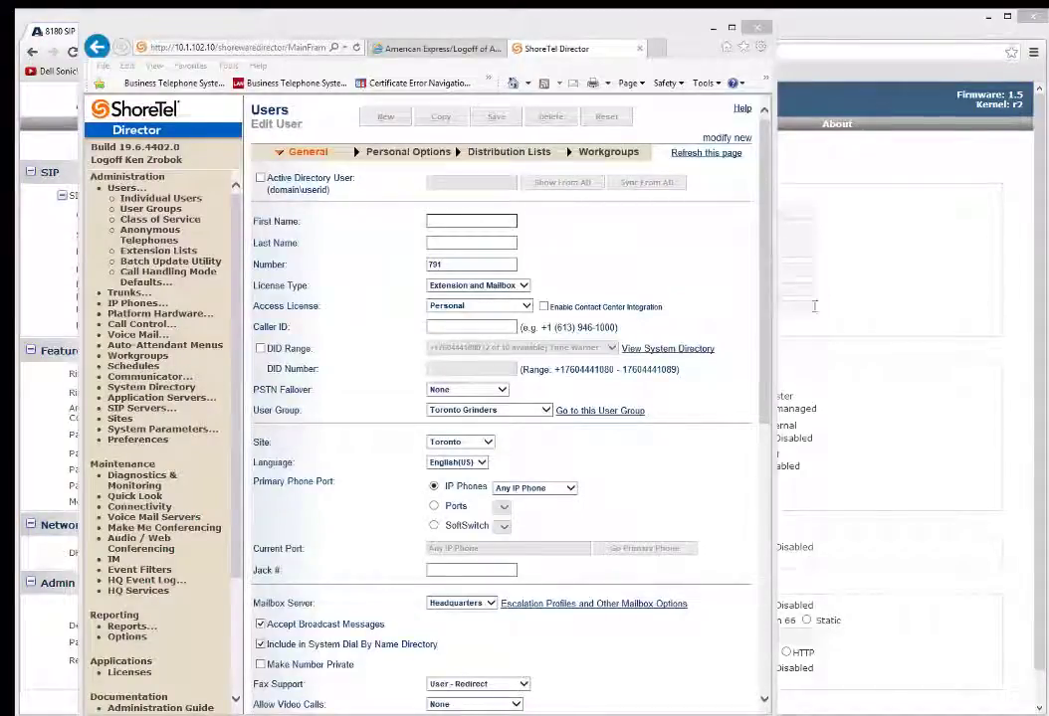
Enter first name 'Paging' and last name 'Ext' in the new user form.
{"action": "left_click", "coordinate": [781, 338]}
{"action": "left_click_drag", "start_coordinate": [781, 338], "coordinate": [808, 339]}
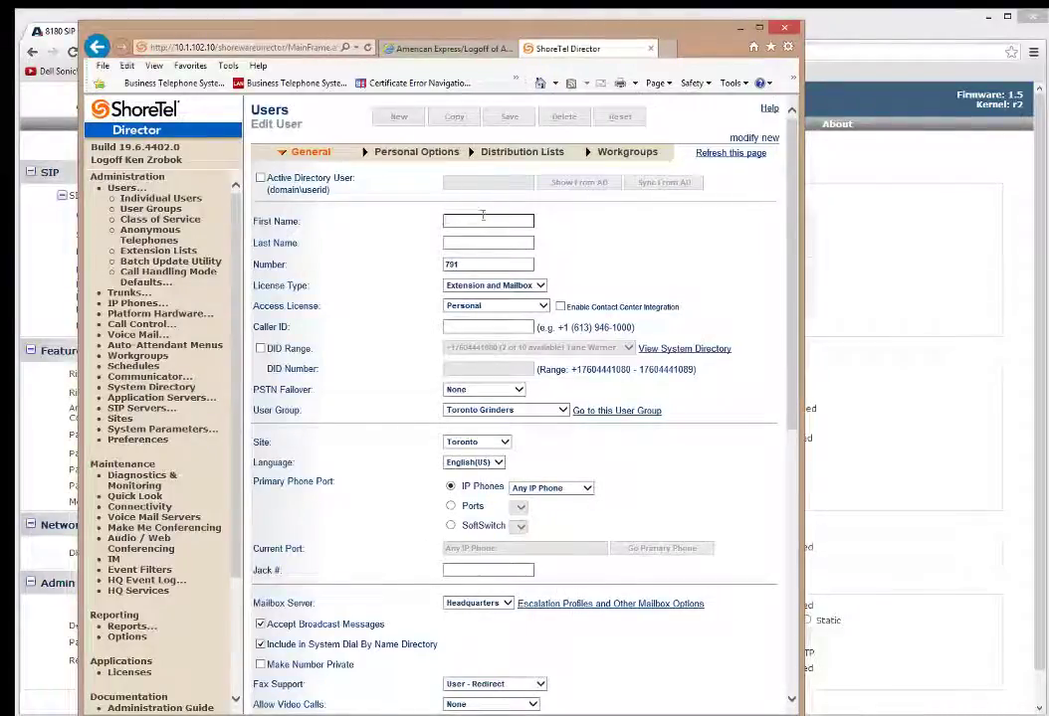
{"action": "left_click", "coordinate": [482, 218]}
{"action": "type", "text": "Paging"}
{"action": "key", "text": "Tab"}
{"action": "type", "text": "Ext"}
{"action": "key", "text": "Tab"}
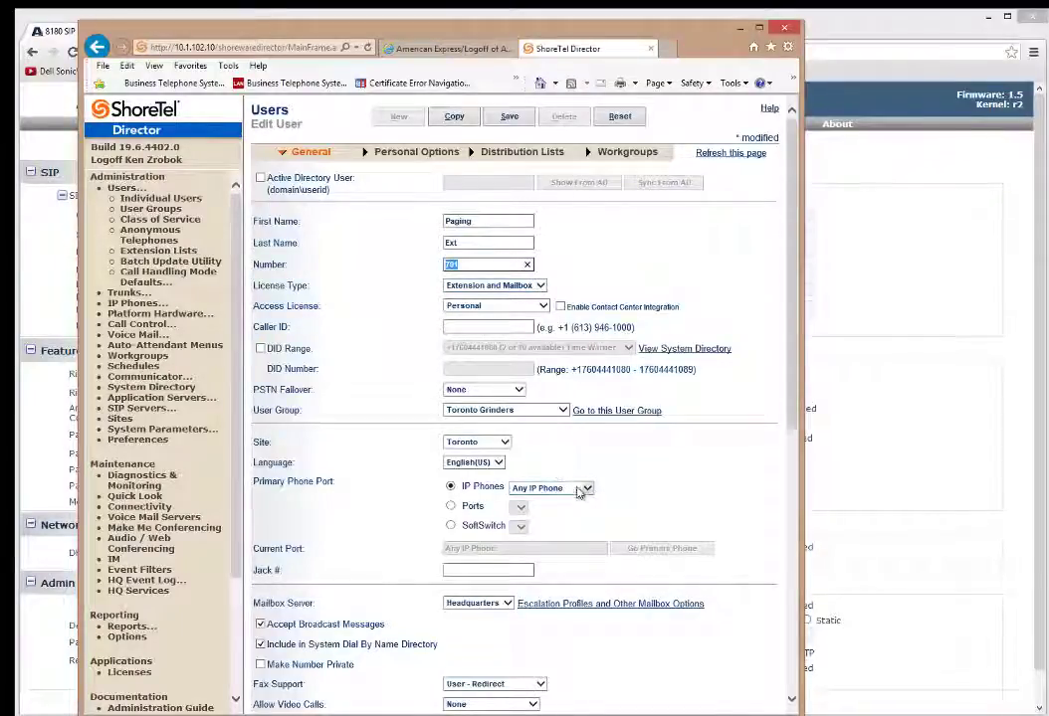
{"action": "scroll", "coordinate": [637, 485], "scroll_direction": "down", "scroll_amount": 3}
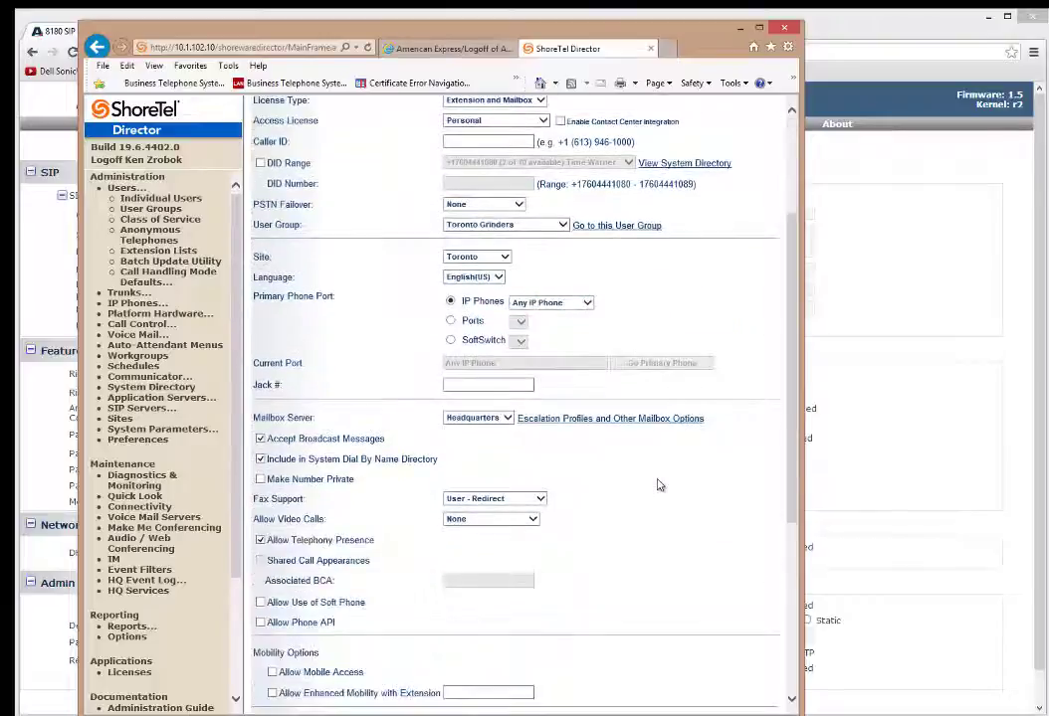
{"action": "scroll", "coordinate": [656, 479], "scroll_direction": "up", "scroll_amount": 3}
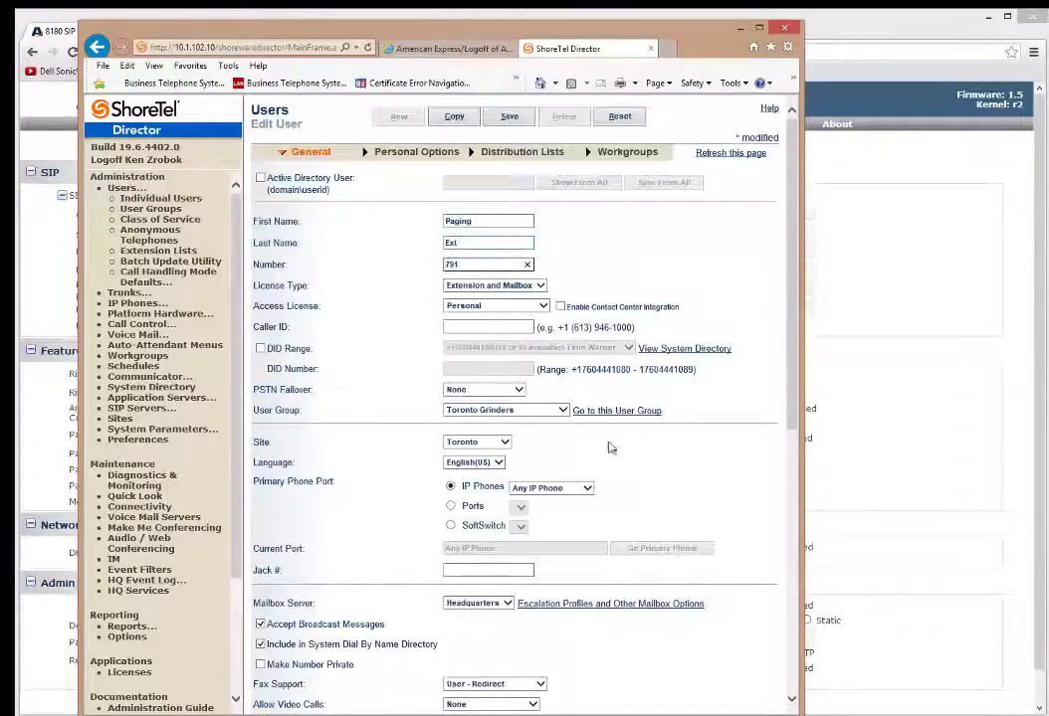
{"action": "scroll", "coordinate": [631, 524], "scroll_direction": "down", "scroll_amount": 3}
{"action": "scroll", "coordinate": [629, 523], "scroll_direction": "down", "scroll_amount": 5}
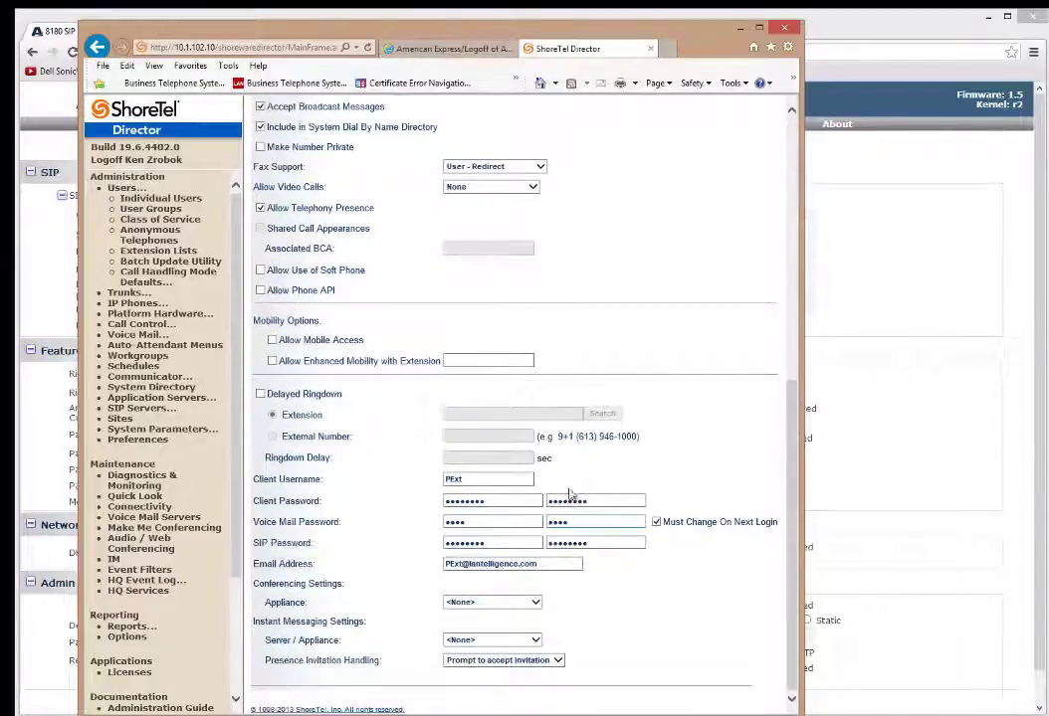
Replace client username PExt with 'algopaging'.
{"action": "double_click", "coordinate": [478, 478]}
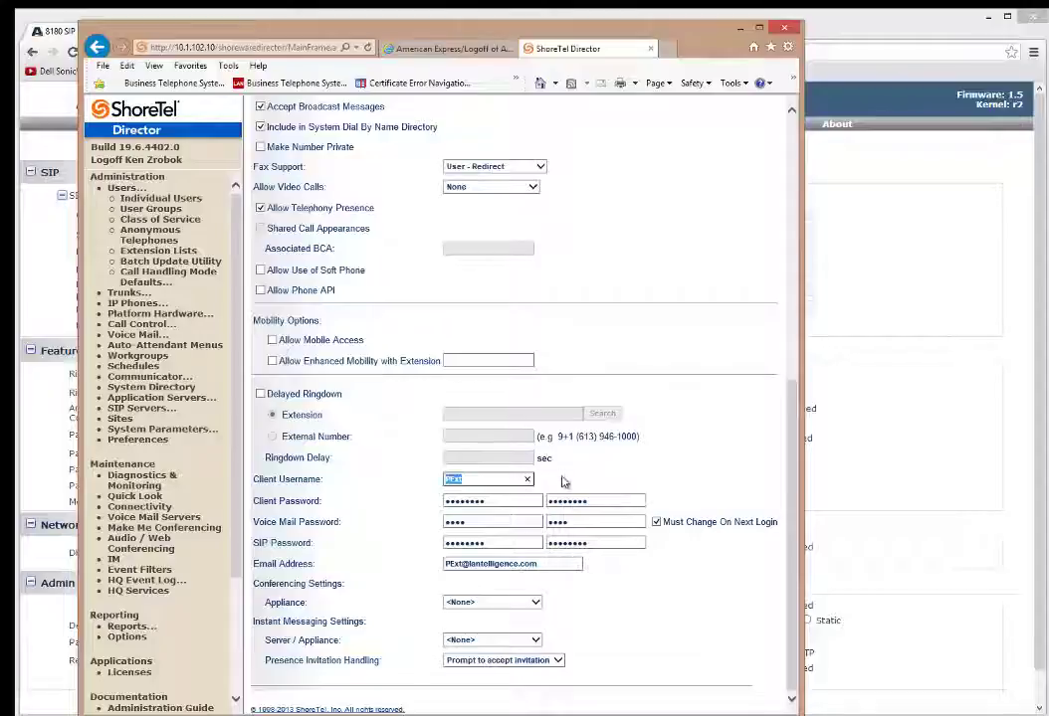
{"action": "left_click", "coordinate": [522, 476]}
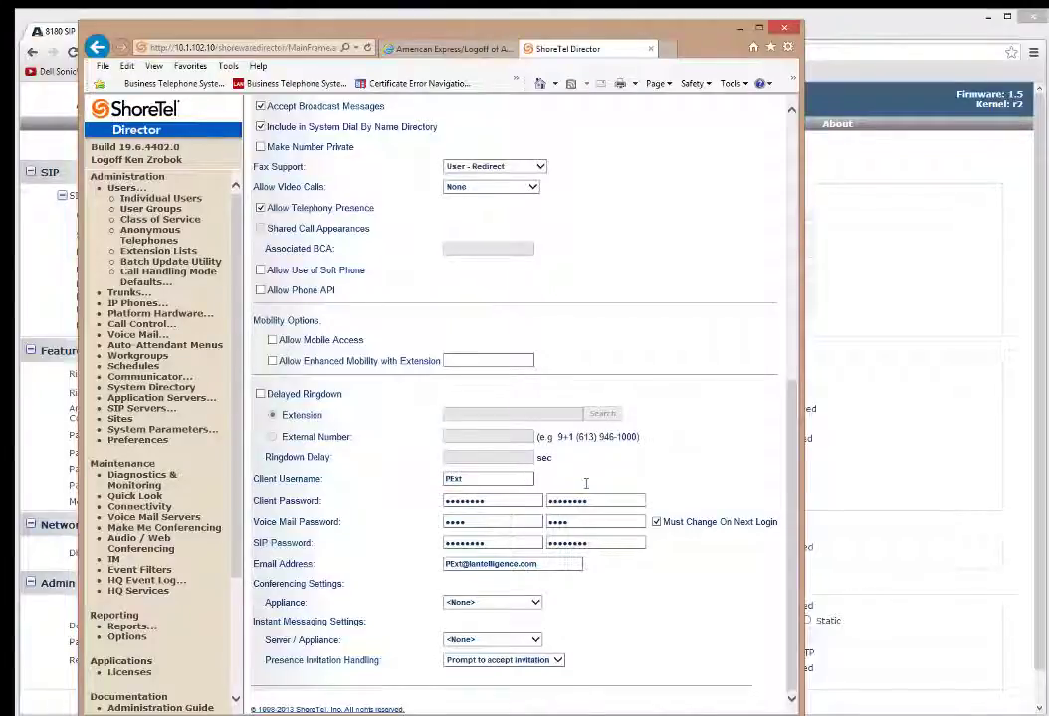
{"action": "double_click", "coordinate": [487, 481]}
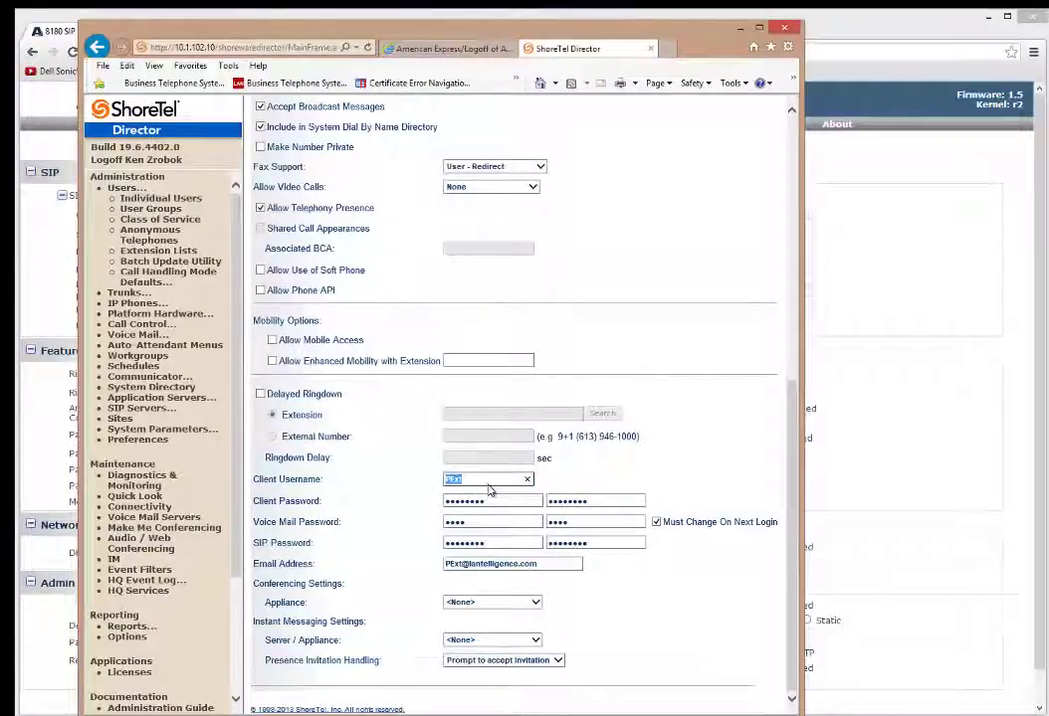
{"action": "type", "text": "algopaging"}
{"action": "key", "text": "Tab"}
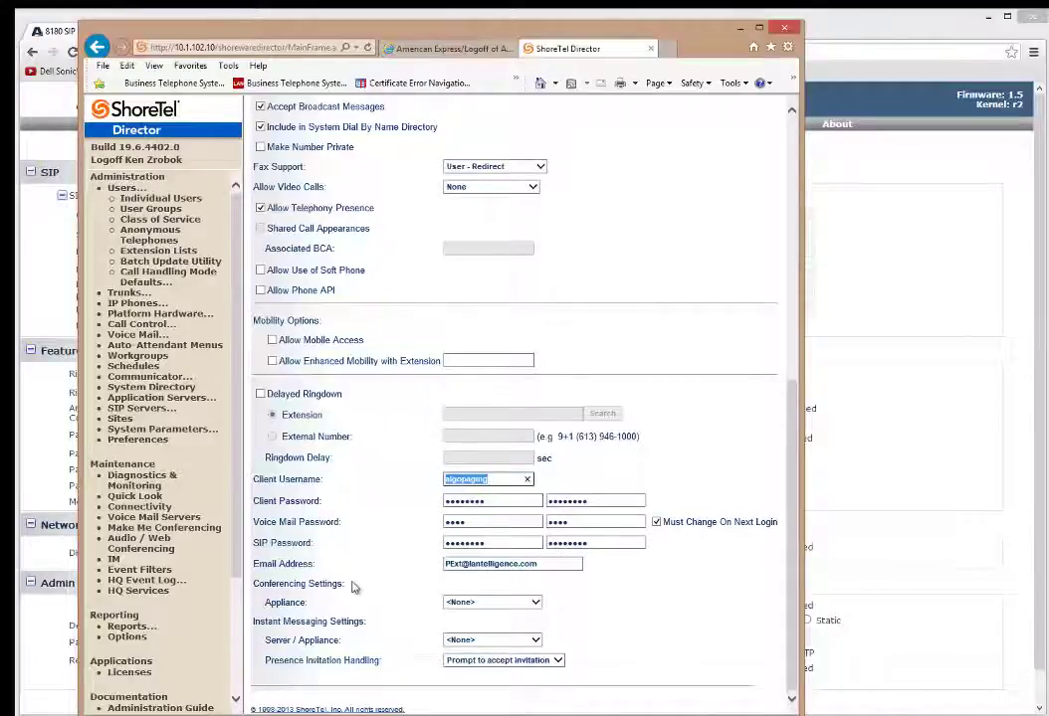
Clear both SIP password fields, enter the new SIP password twice, and verify it.
{"action": "left_click", "coordinate": [508, 545]}
{"action": "double_click", "coordinate": [508, 545]}
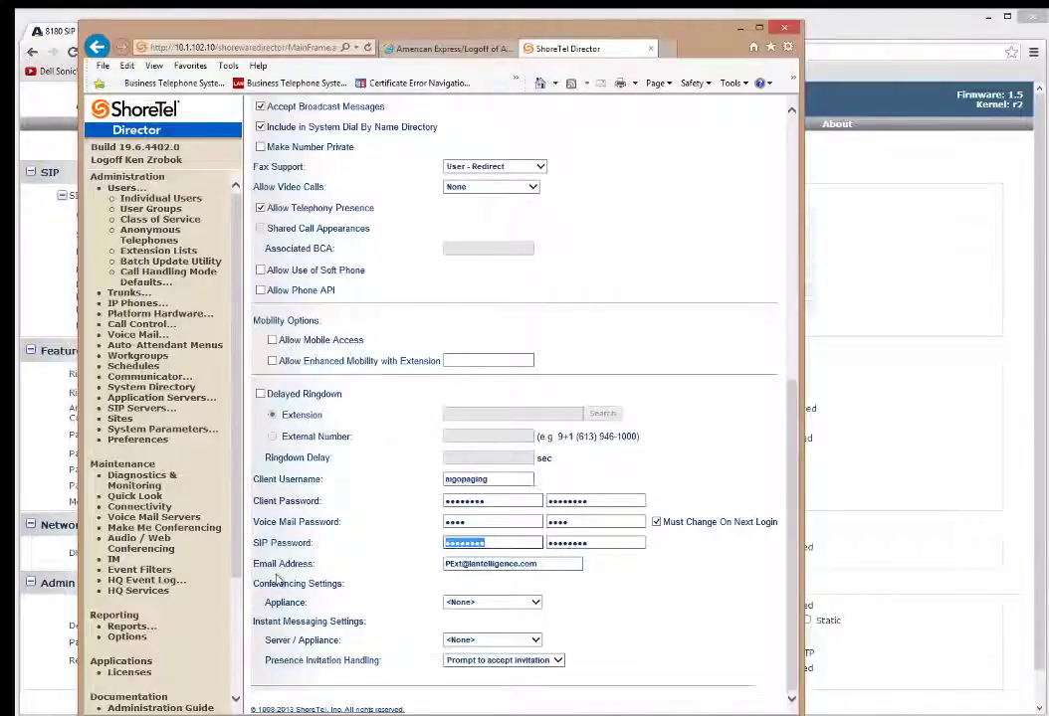
{"action": "key", "text": "BackSpace"}
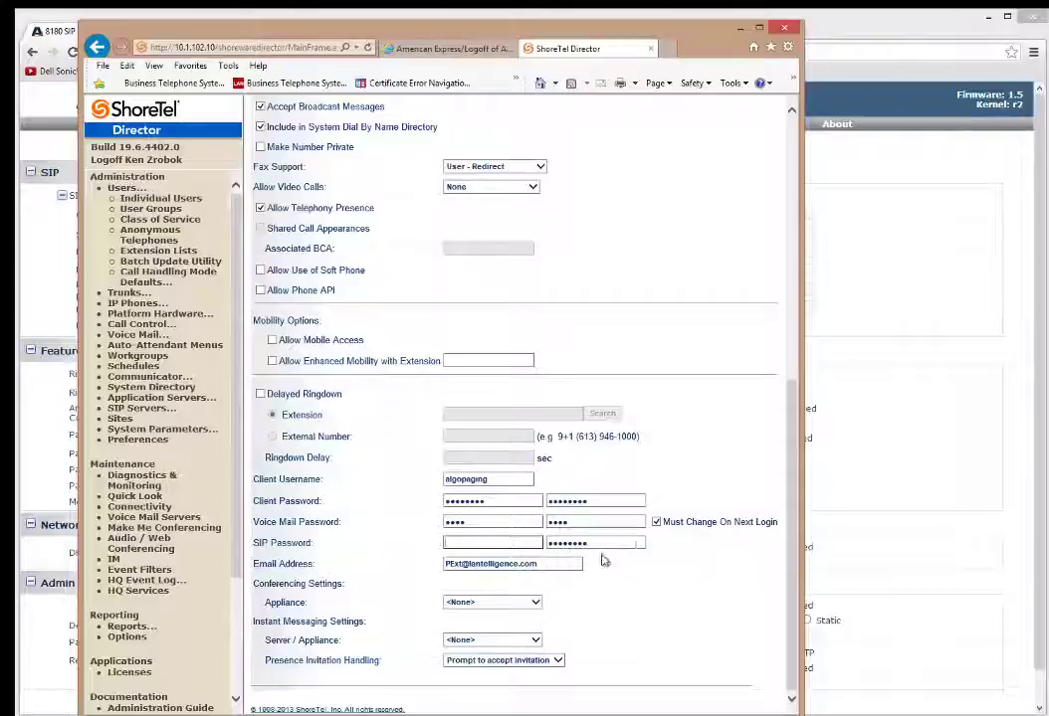
{"action": "double_click", "coordinate": [600, 545]}
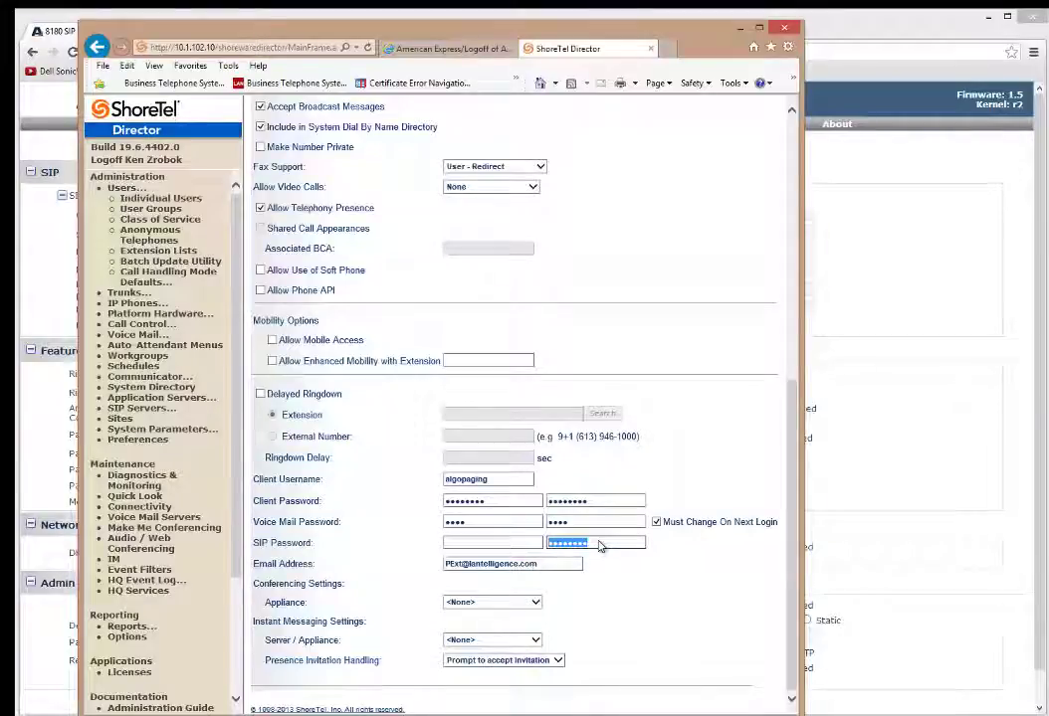
{"action": "key", "text": "BackSpace"}
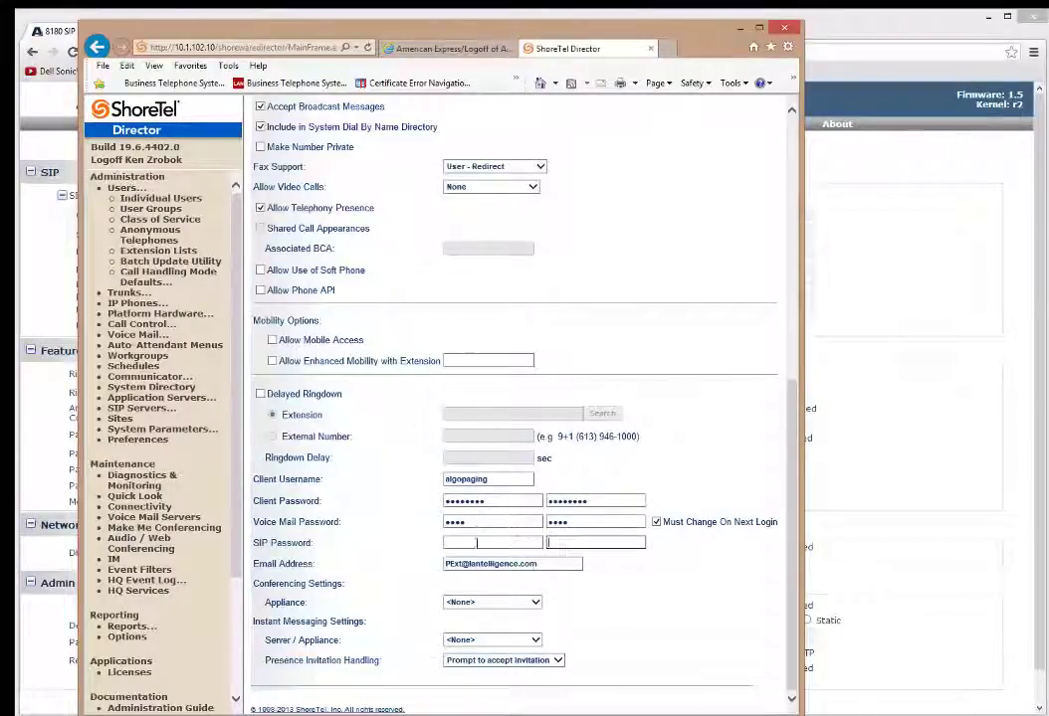
{"action": "left_click", "coordinate": [491, 542]}
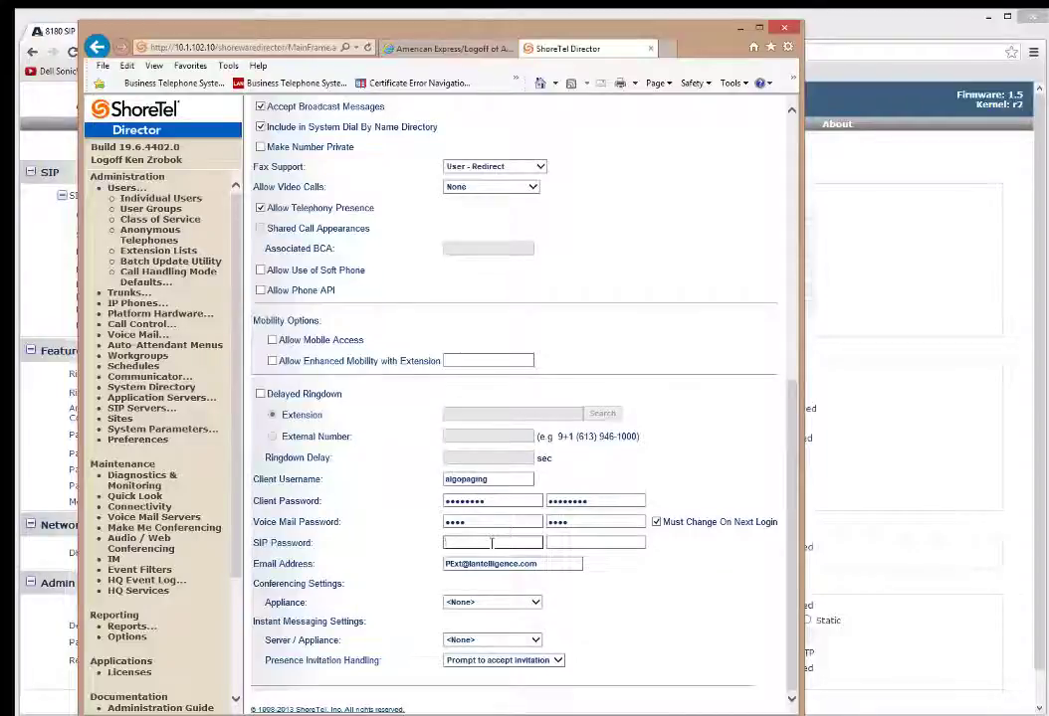
{"action": "left_click_drag", "start_coordinate": [536, 542], "coordinate": [549, 543]}
{"action": "left_click", "coordinate": [578, 542]}
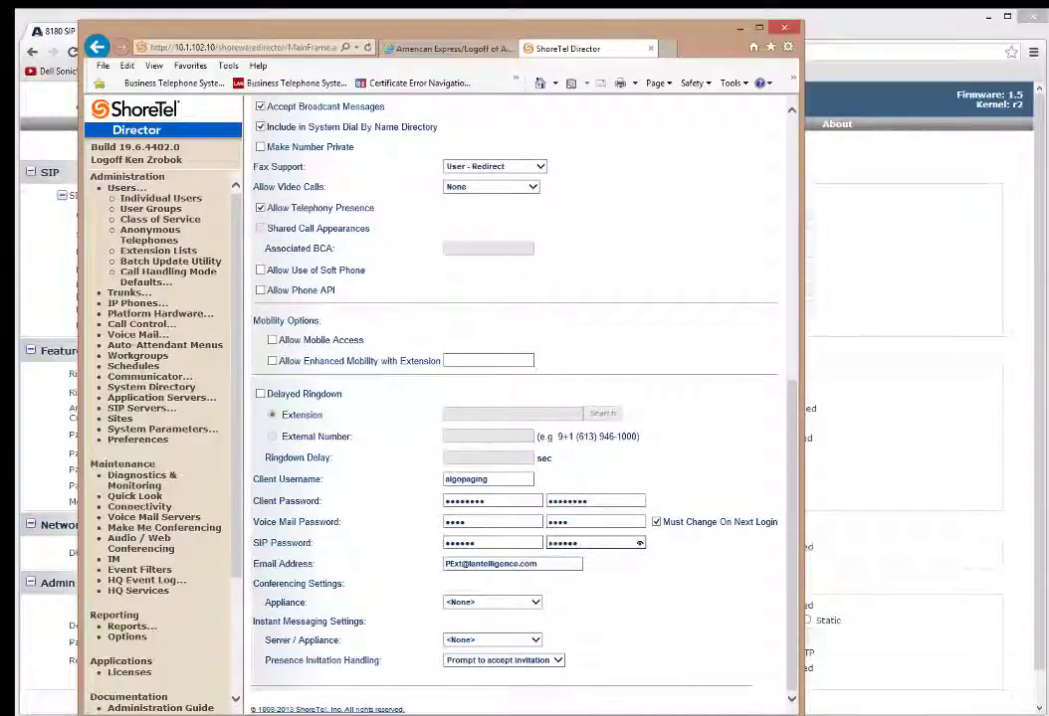
{"action": "left_click_drag", "start_coordinate": [639, 542], "coordinate": [641, 547]}
{"action": "left_click_drag", "start_coordinate": [793, 635], "coordinate": [793, 371]}
Save the paging user and name the copied user Nite Bell.
{"action": "left_click", "coordinate": [509, 116]}
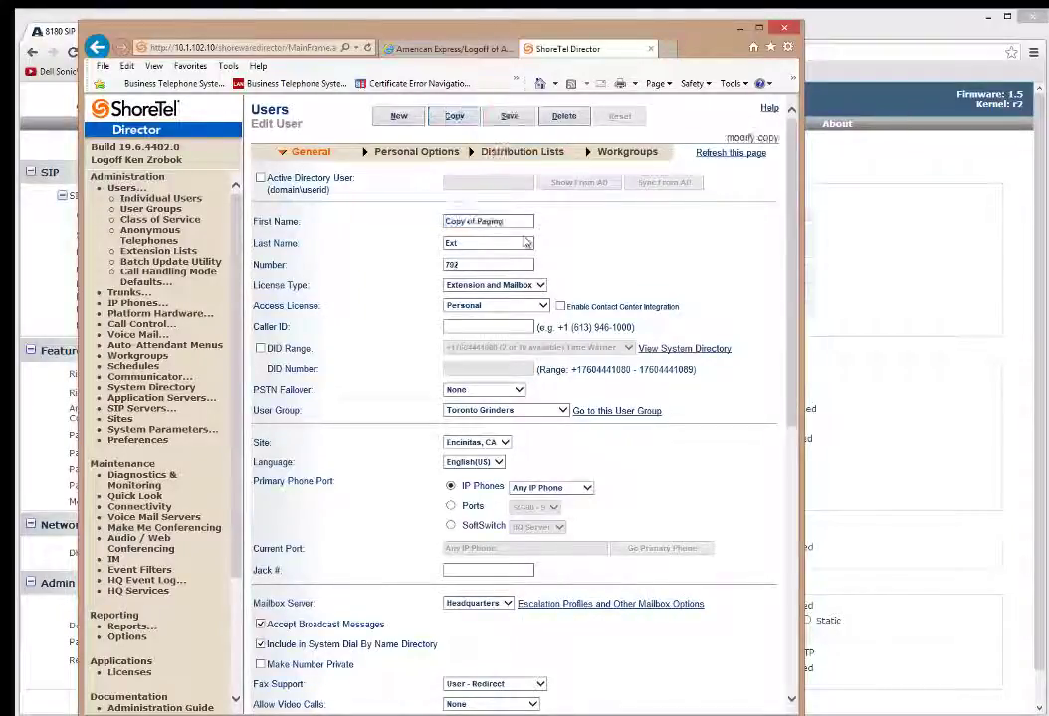
{"action": "type", "text": "Nite"}
{"action": "key", "text": "Tab"}
{"action": "type", "text": "Bell"}
{"action": "key", "text": "Tab"}
{"action": "key", "text": "Tab"}
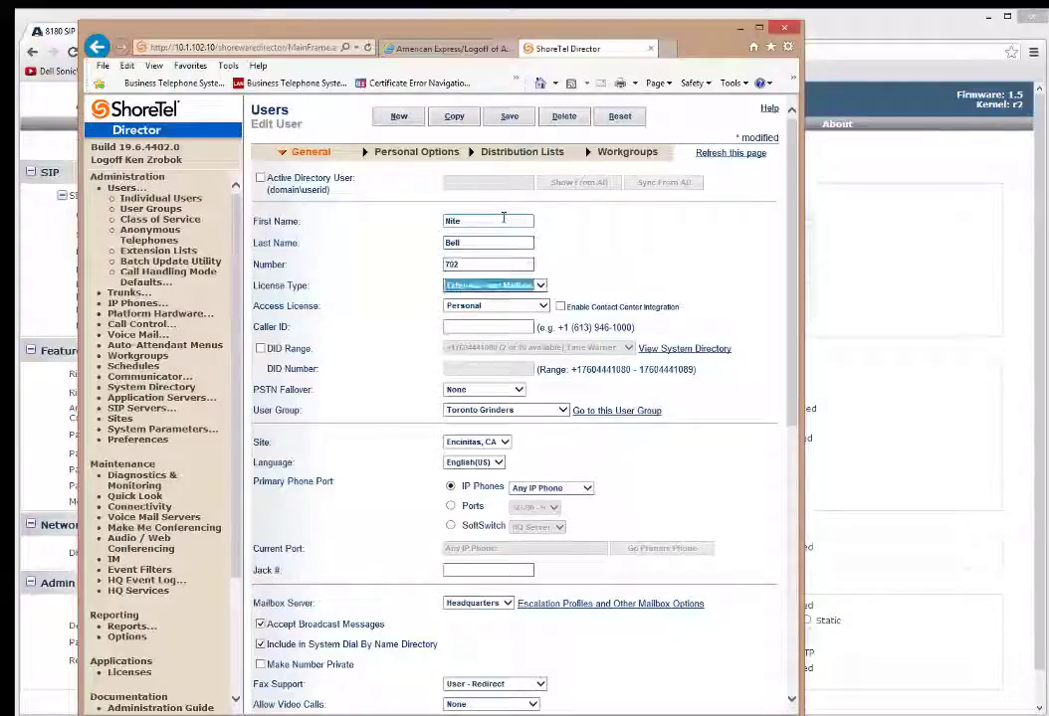
Set client username 'nbell' and enter a new SIP password and confirmation.
{"action": "scroll", "coordinate": [562, 467], "scroll_direction": "down", "scroll_amount": 5}
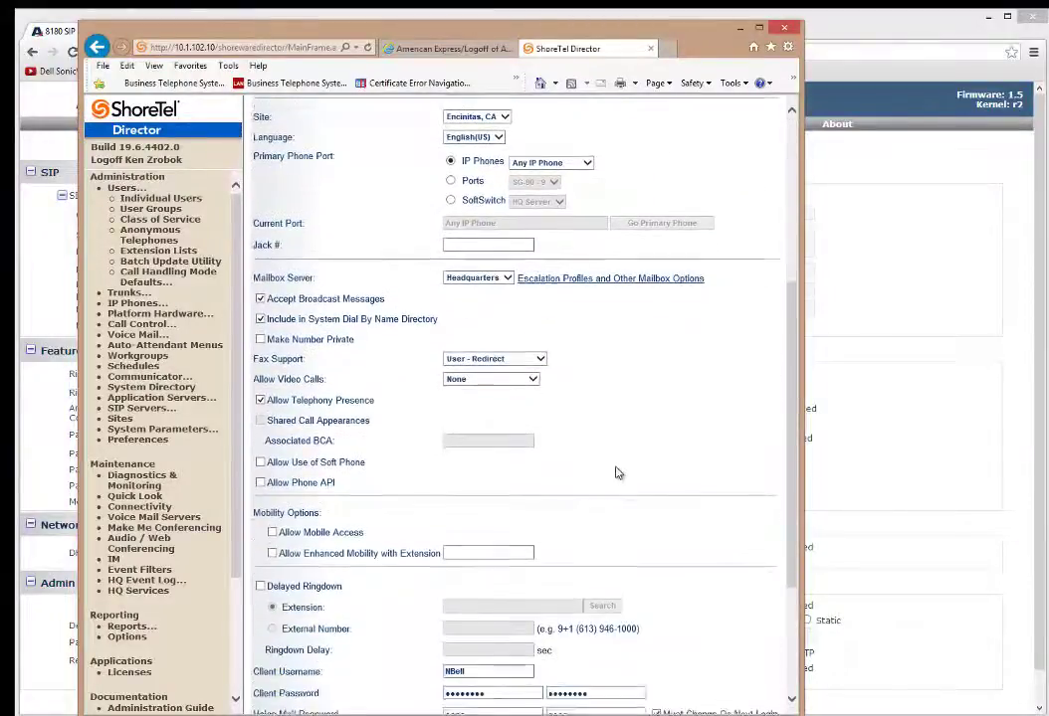
{"action": "scroll", "coordinate": [619, 471], "scroll_direction": "down", "scroll_amount": 1}
{"action": "double_click", "coordinate": [507, 465]}
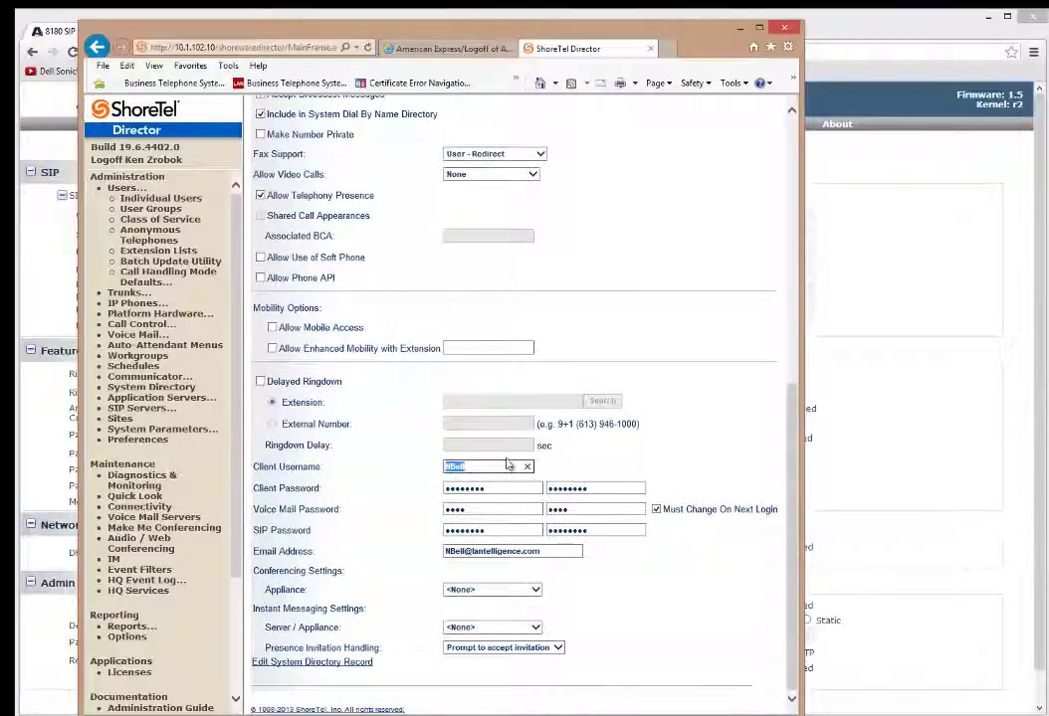
{"action": "type", "text": "n"}
{"action": "type", "text": "bell"}
{"action": "key", "text": "Tab"}
{"action": "key", "text": "Tab"}
{"action": "key", "text": "Tab"}
{"action": "key", "text": "Tab"}
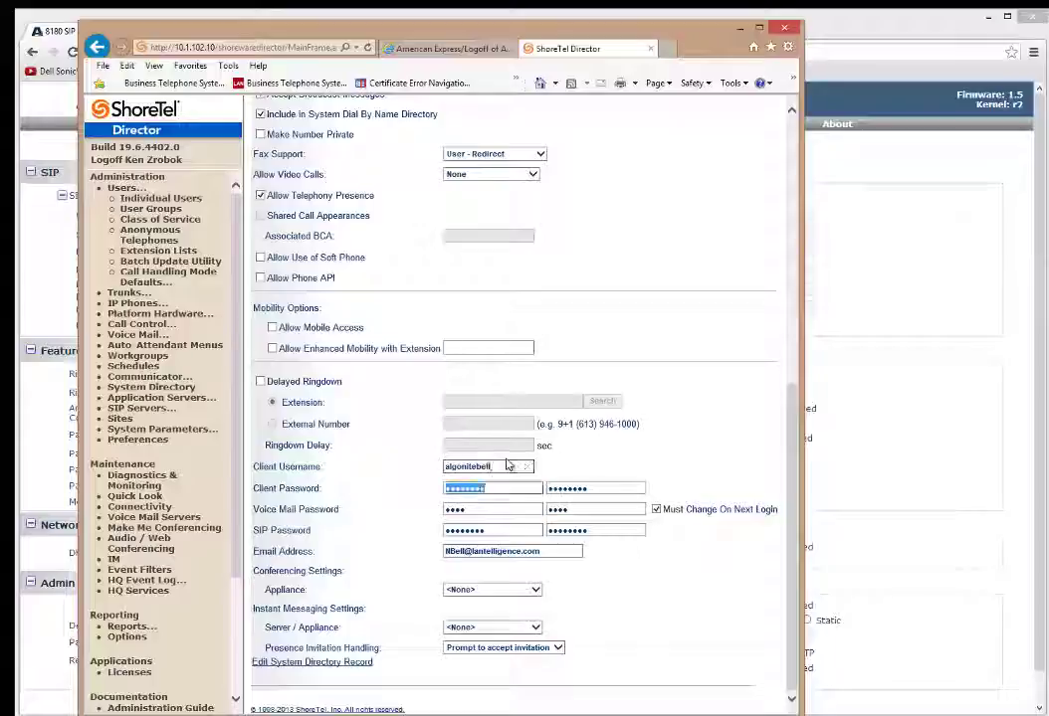
{"action": "key", "text": "Tab"}
{"action": "key", "text": "Tab"}
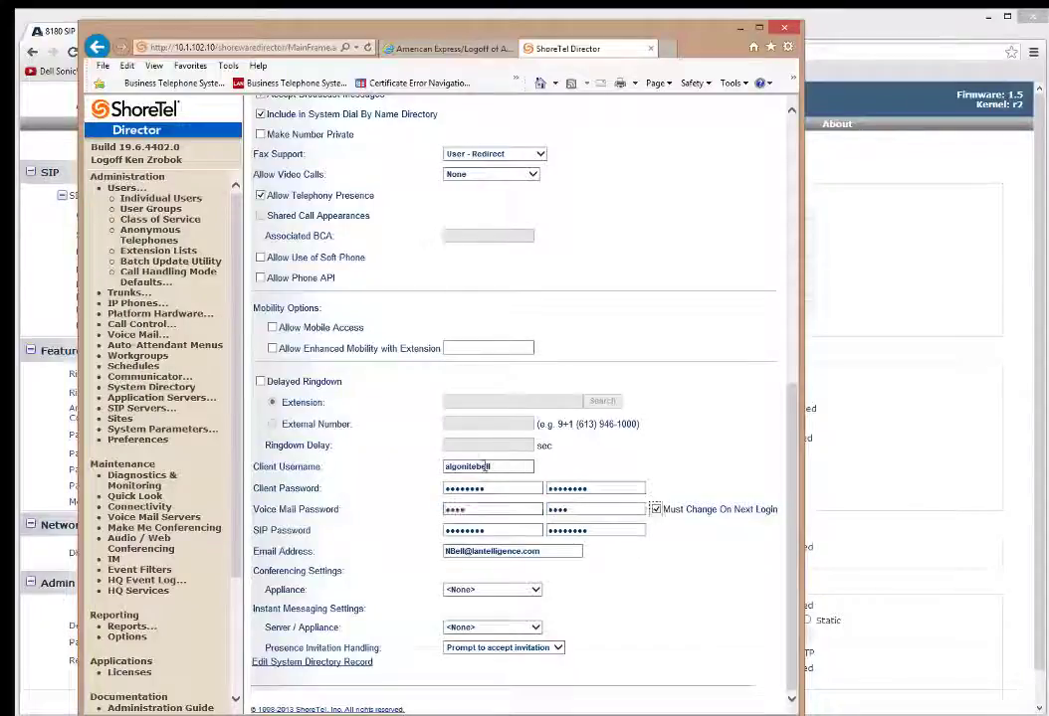
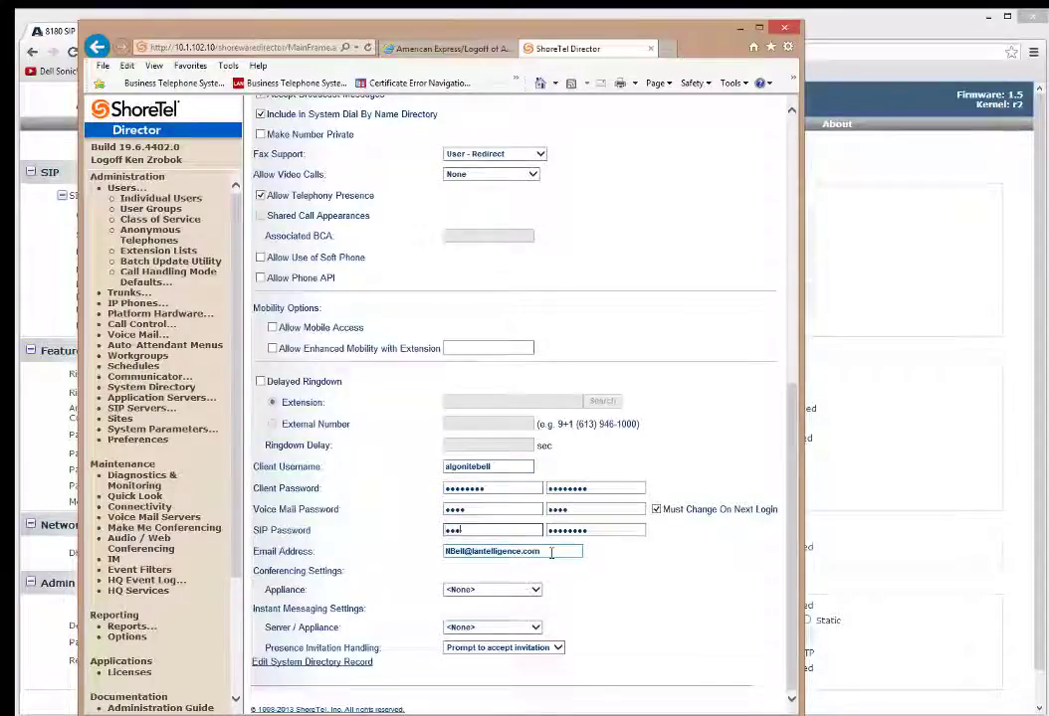
{"action": "double_click", "coordinate": [487, 534]}
{"action": "double_click", "coordinate": [627, 529]}
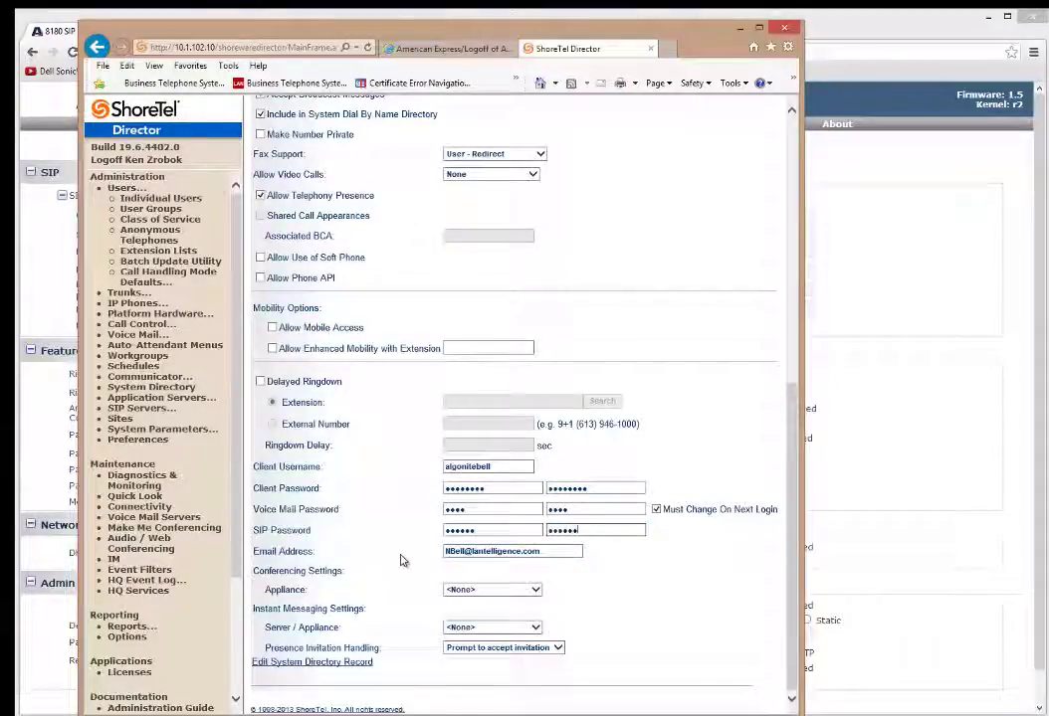
{"action": "double_click", "coordinate": [490, 532]}
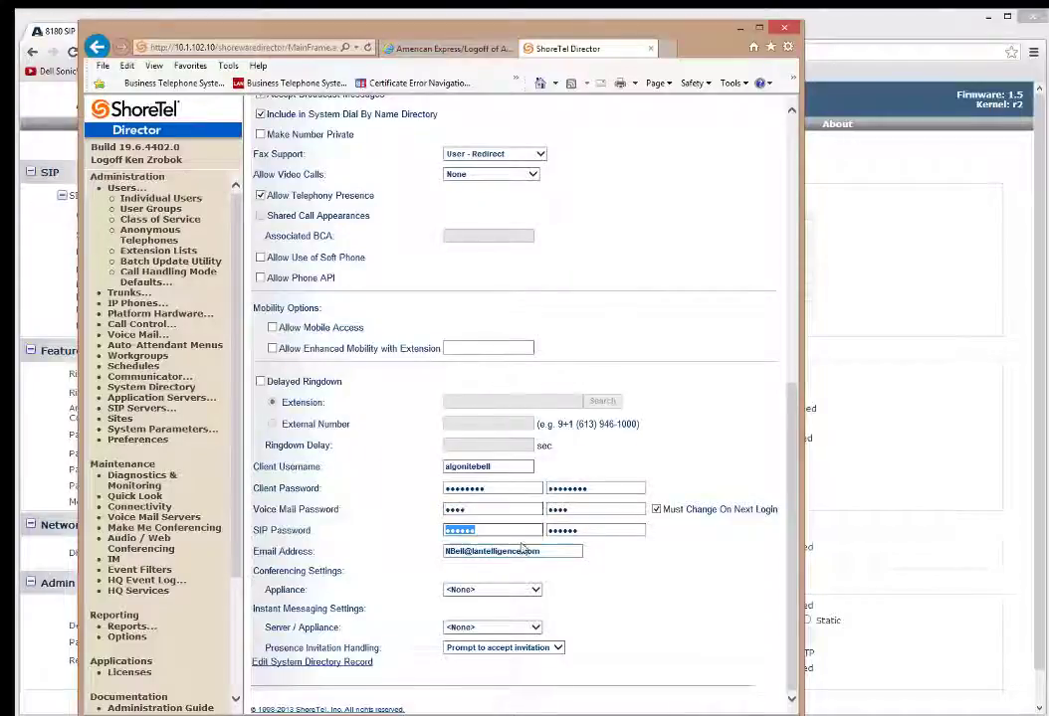
Save the Nite Bell user and check the primary phone port choices.
{"action": "scroll", "coordinate": [655, 524], "scroll_direction": "up", "scroll_amount": 15}
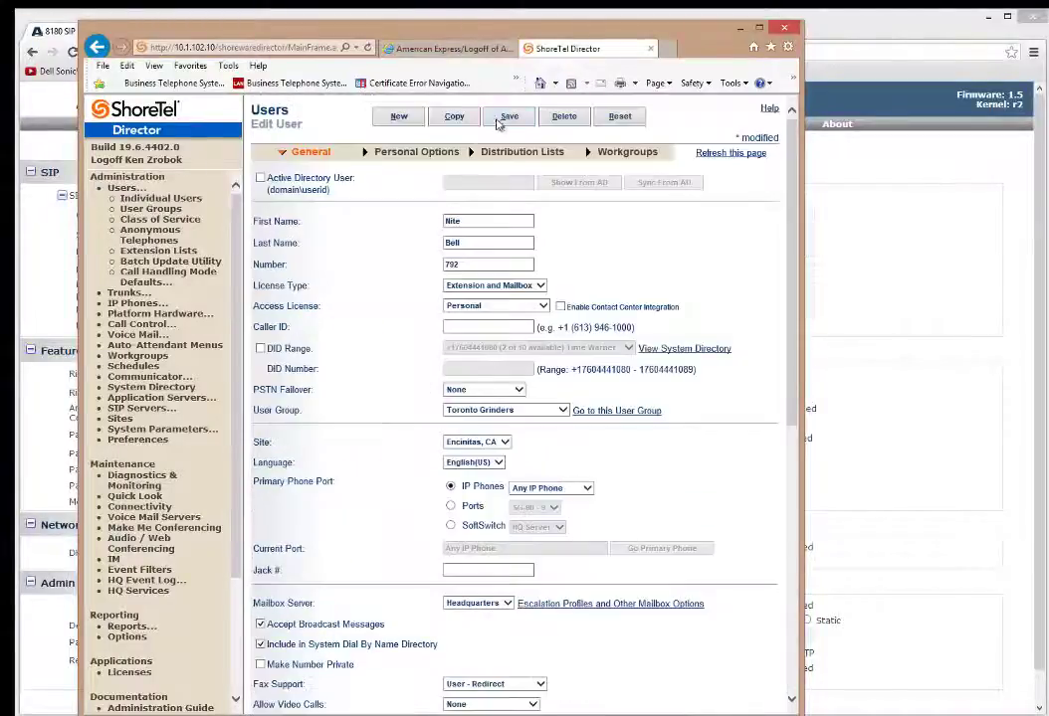
{"action": "left_click", "coordinate": [500, 118]}
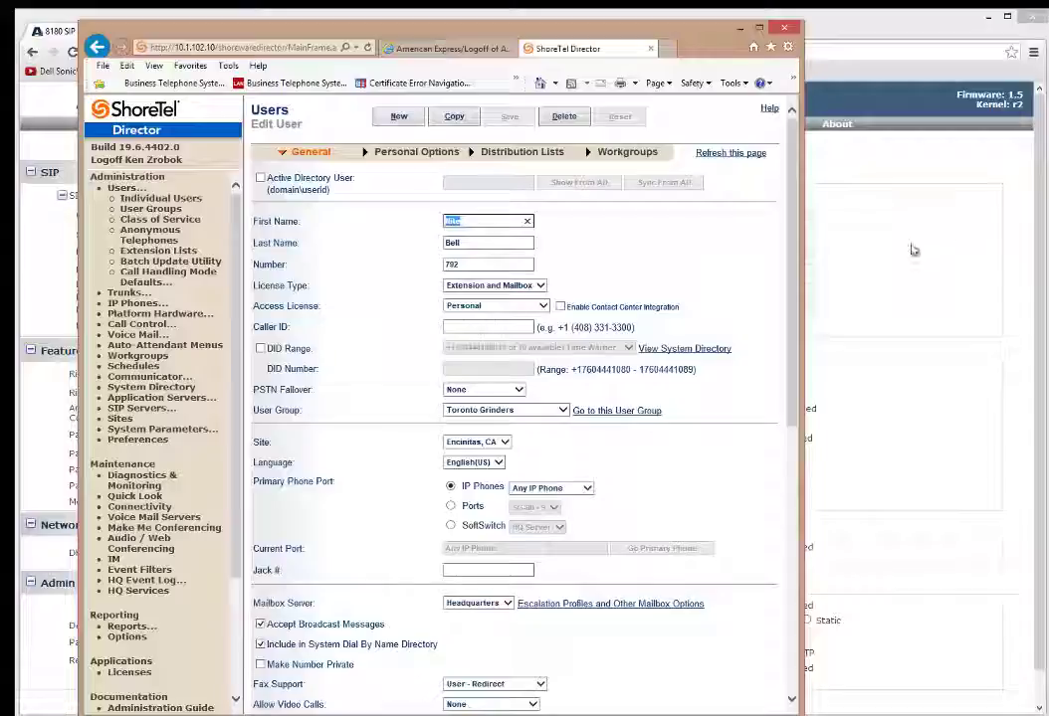
{"action": "left_click", "coordinate": [589, 492]}
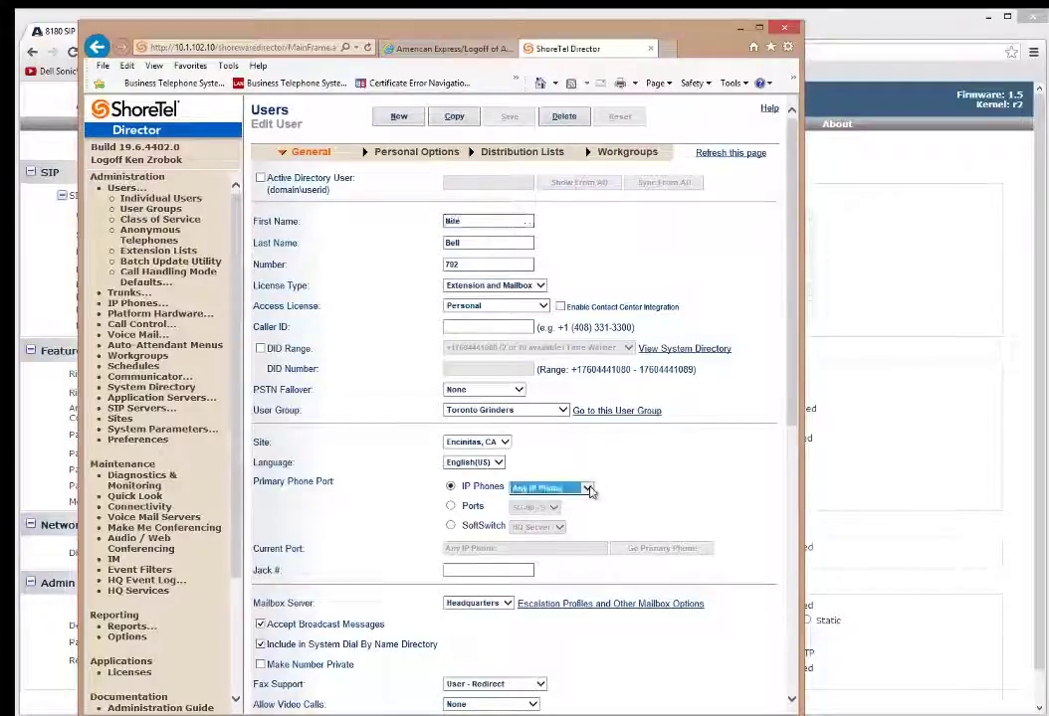
{"action": "left_click", "coordinate": [514, 73]}
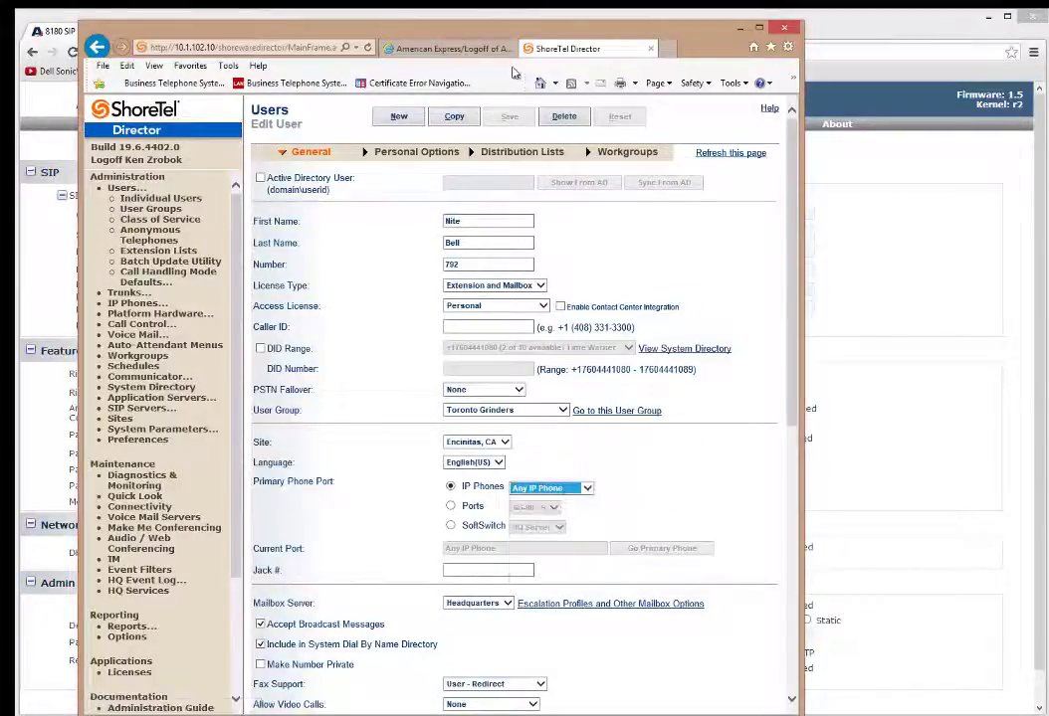
Set SIP domain/proxy and registrar to 192.168.4.10 on the alerter.
{"action": "left_click", "coordinate": [758, 27]}
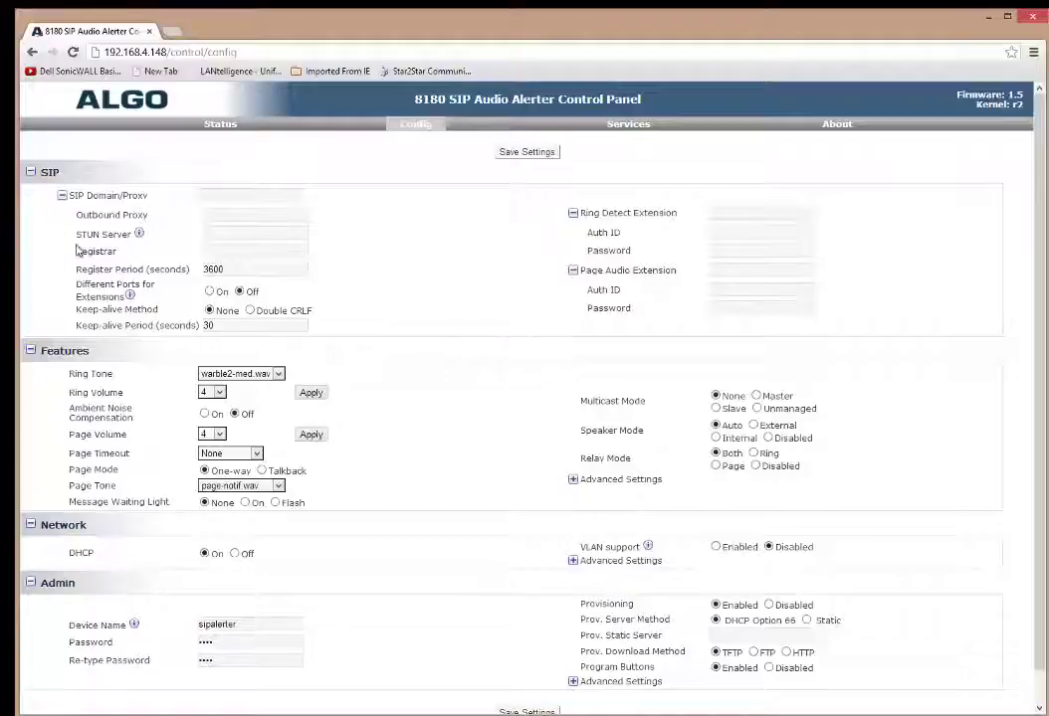
{"action": "left_click", "coordinate": [219, 197]}
{"action": "type", "text": "1"}
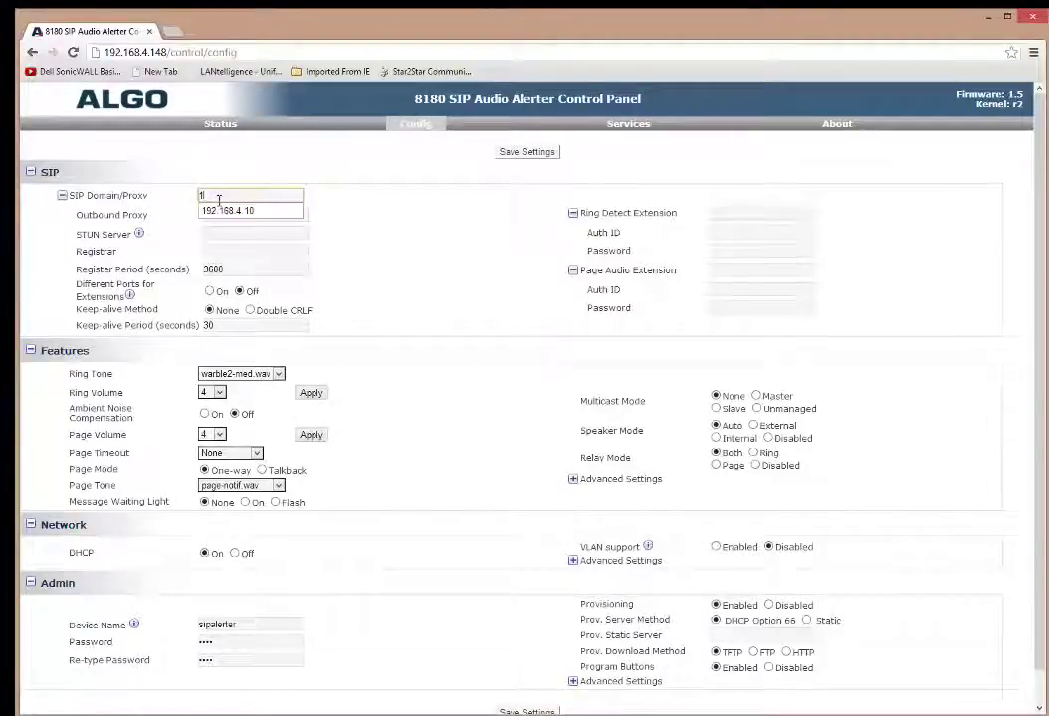
{"action": "left_click", "coordinate": [295, 210]}
{"action": "left_click", "coordinate": [236, 251]}
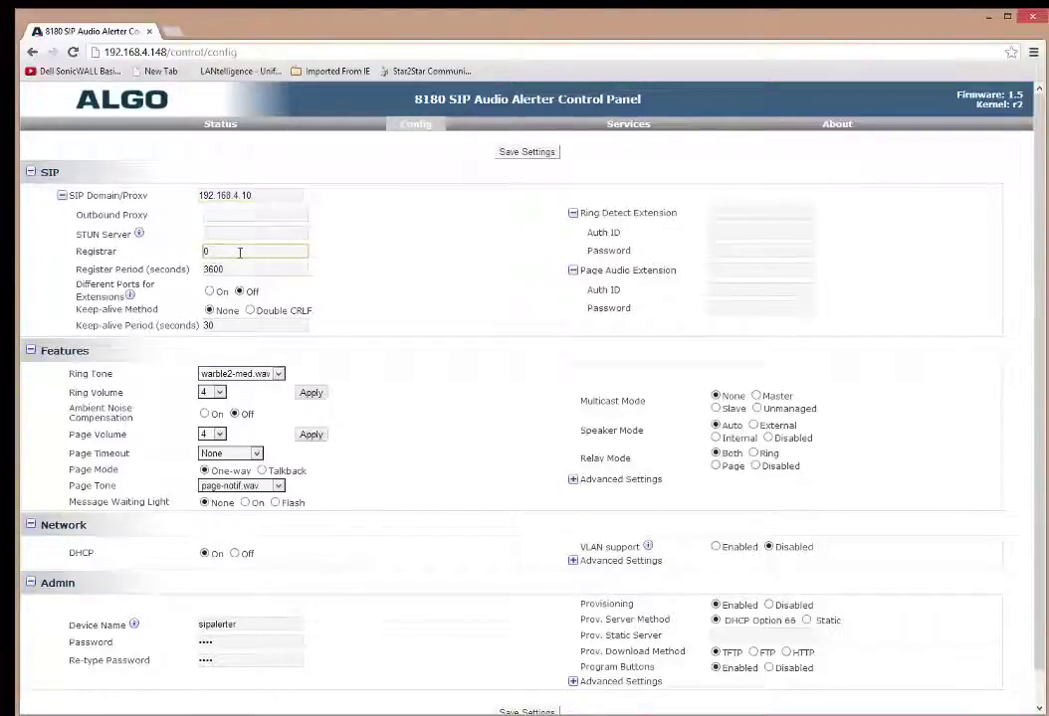
{"action": "type", "text": "1"}
{"action": "left_click", "coordinate": [239, 267]}
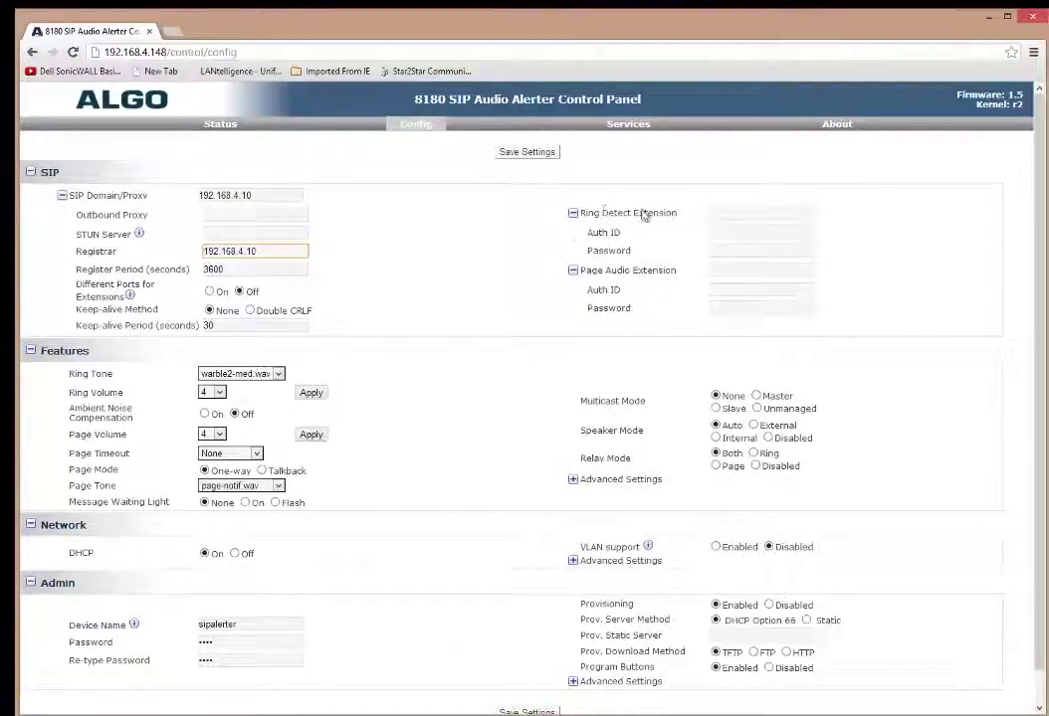
Enter ring extension 792 (auth ID algonitebel) and page extension 791 (auth ID algo) with passwords.
{"action": "left_click", "coordinate": [722, 212]}
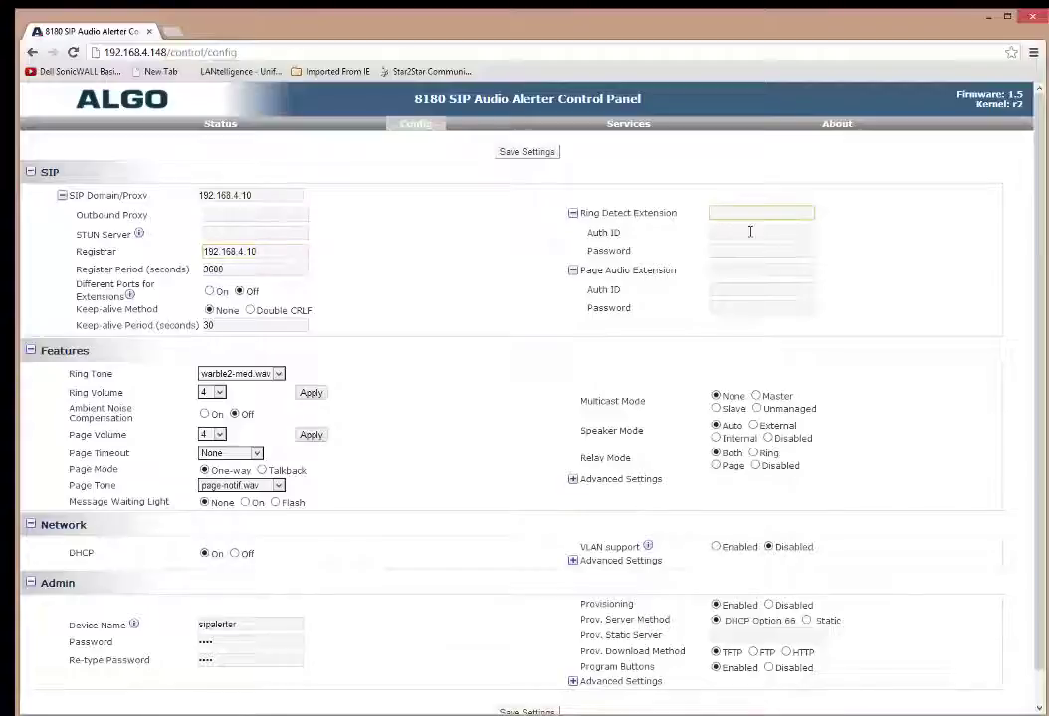
{"action": "key", "text": "Tab"}
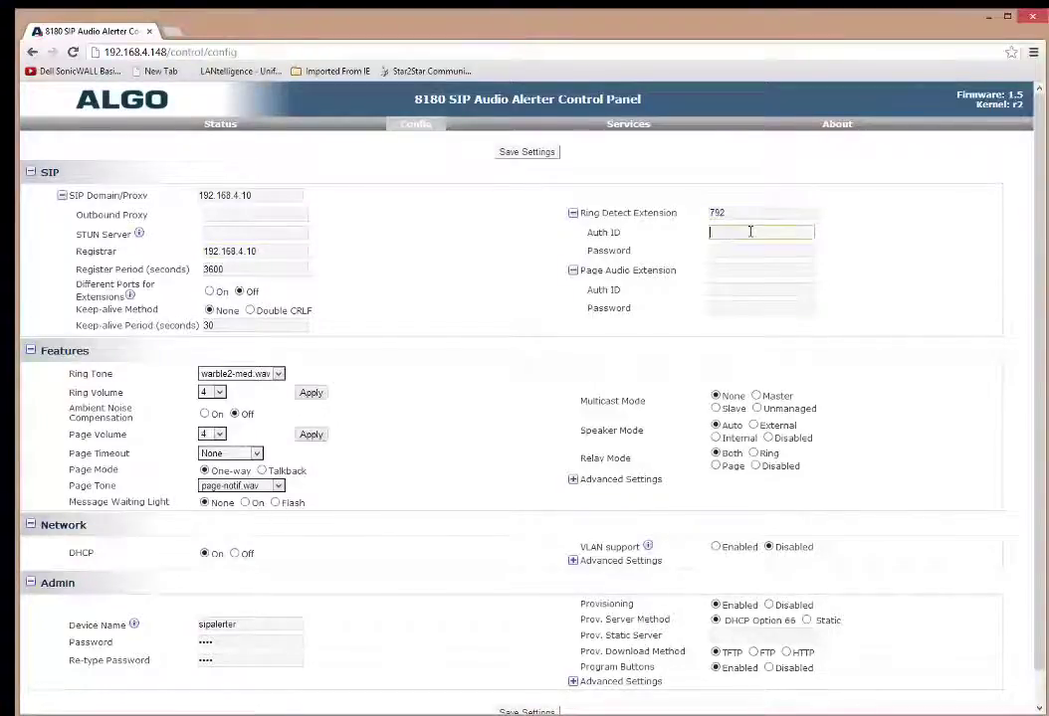
{"action": "key", "text": "Tab"}
{"action": "key", "text": "Tab"}
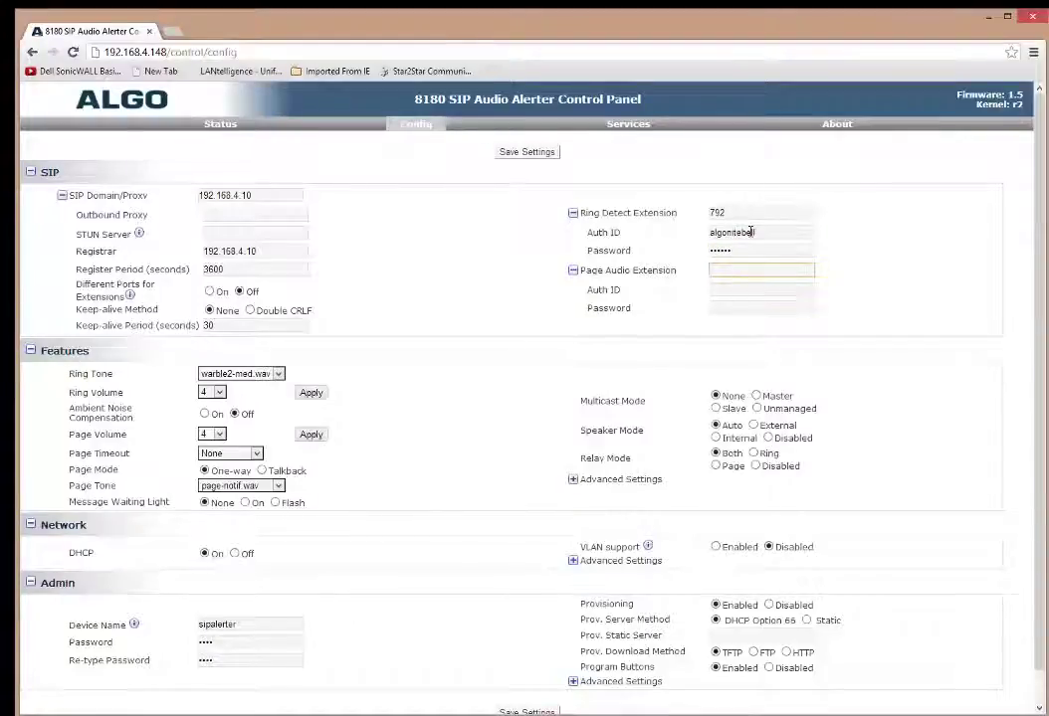
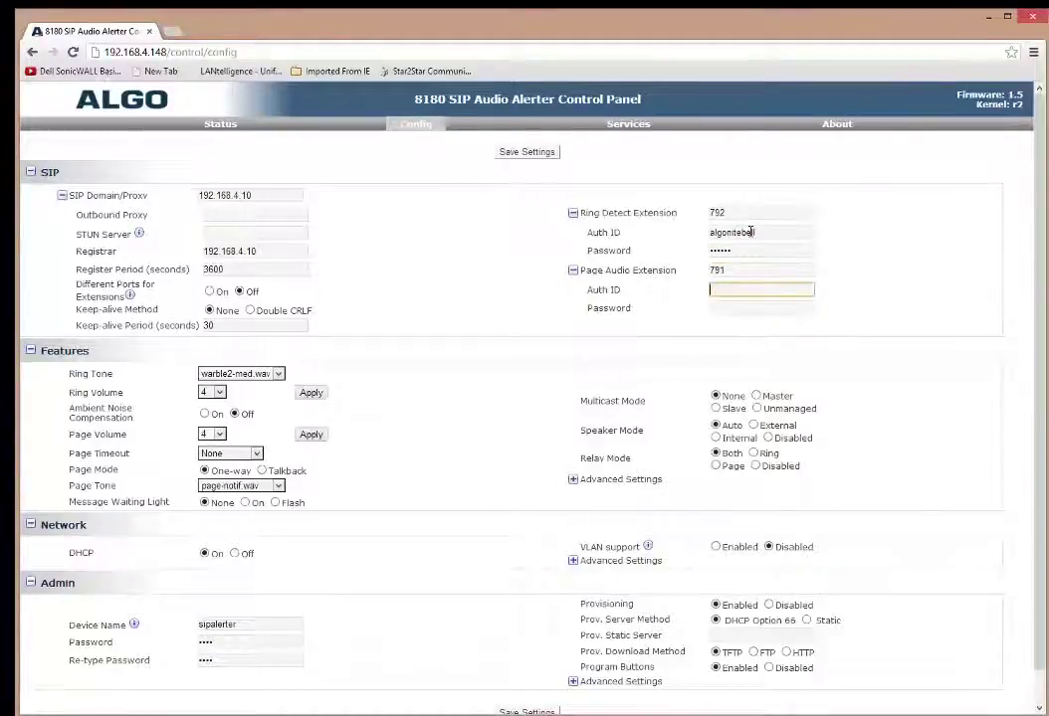
{"action": "key", "text": "Tab"}
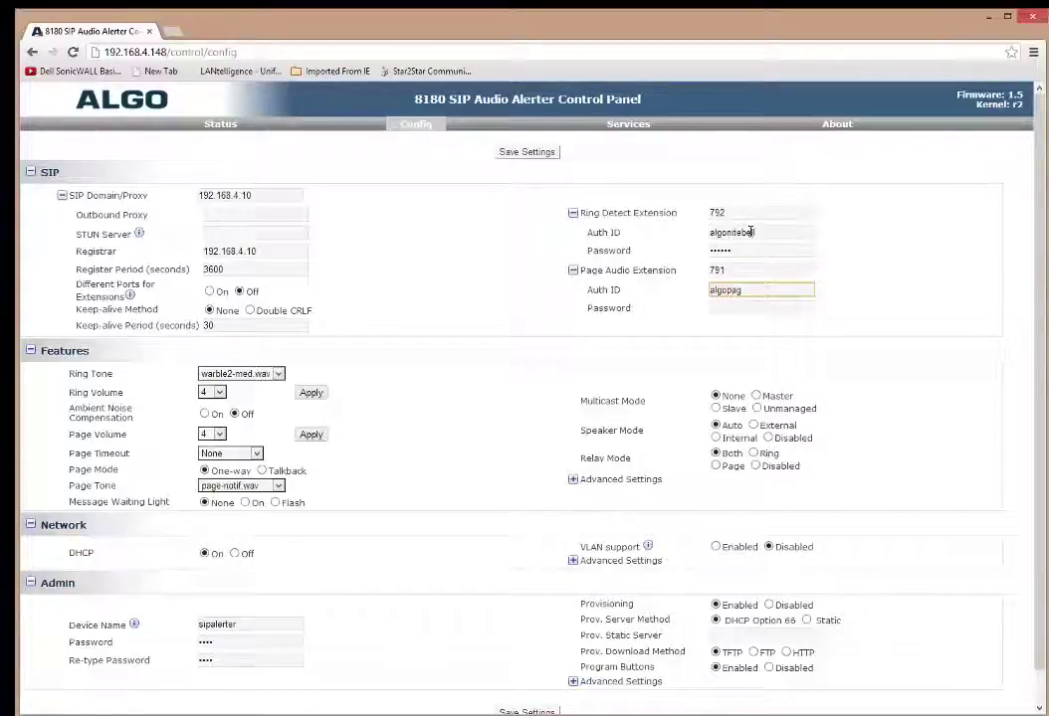
{"action": "key", "text": "Tab"}
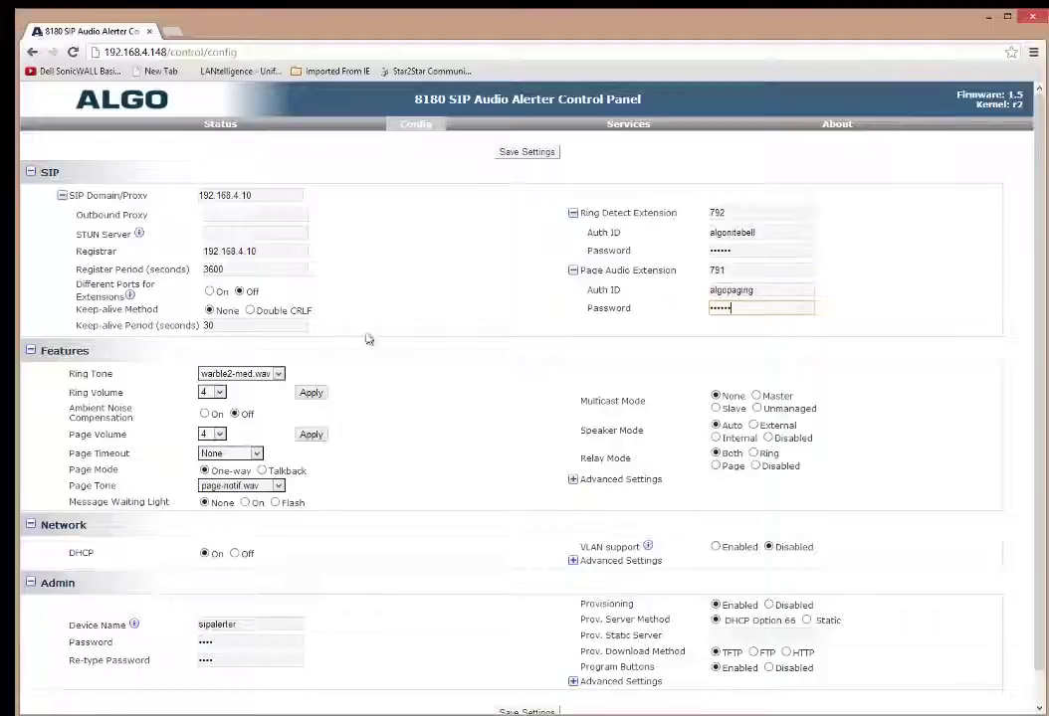
Consult the back-panel wiring diagram and set Speaker Mode to External.
{"action": "scroll", "coordinate": [606, 335], "scroll_direction": "down", "scroll_amount": 1}
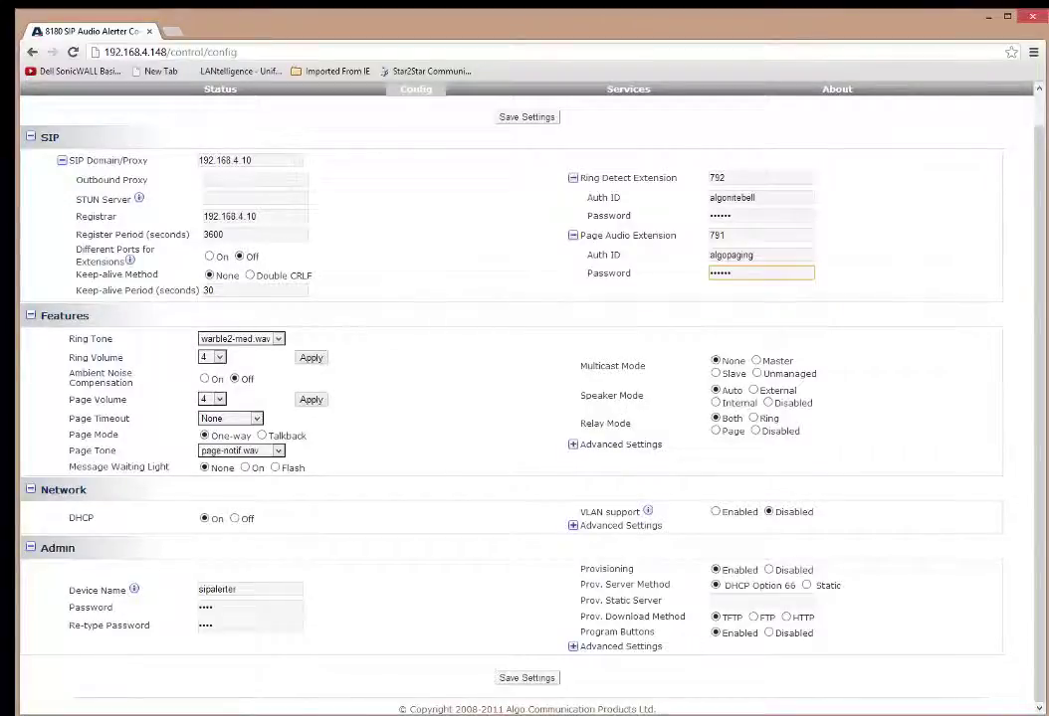
{"action": "key", "text": "alt+Tab"}
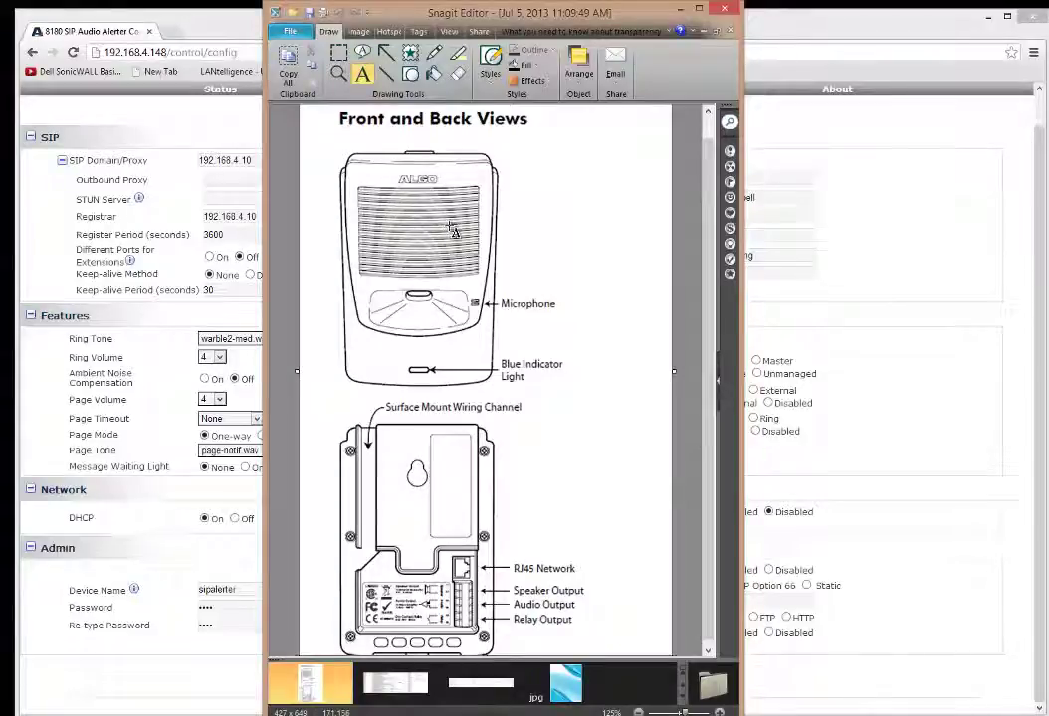
{"action": "left_click", "coordinate": [675, 9]}
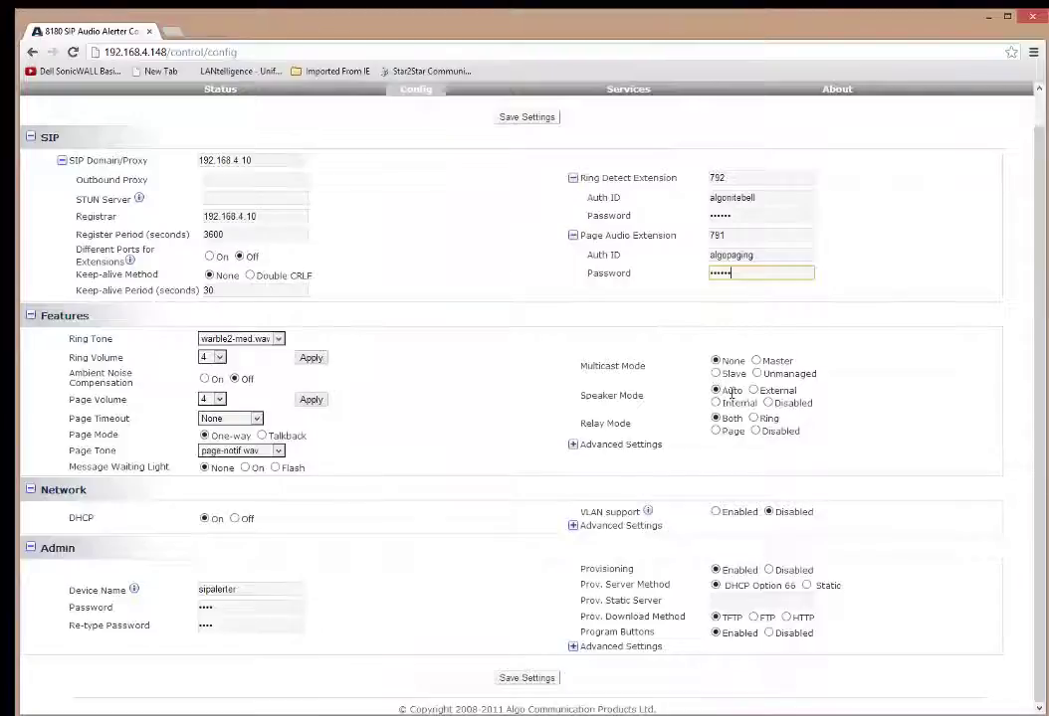
{"action": "left_click", "coordinate": [753, 392]}
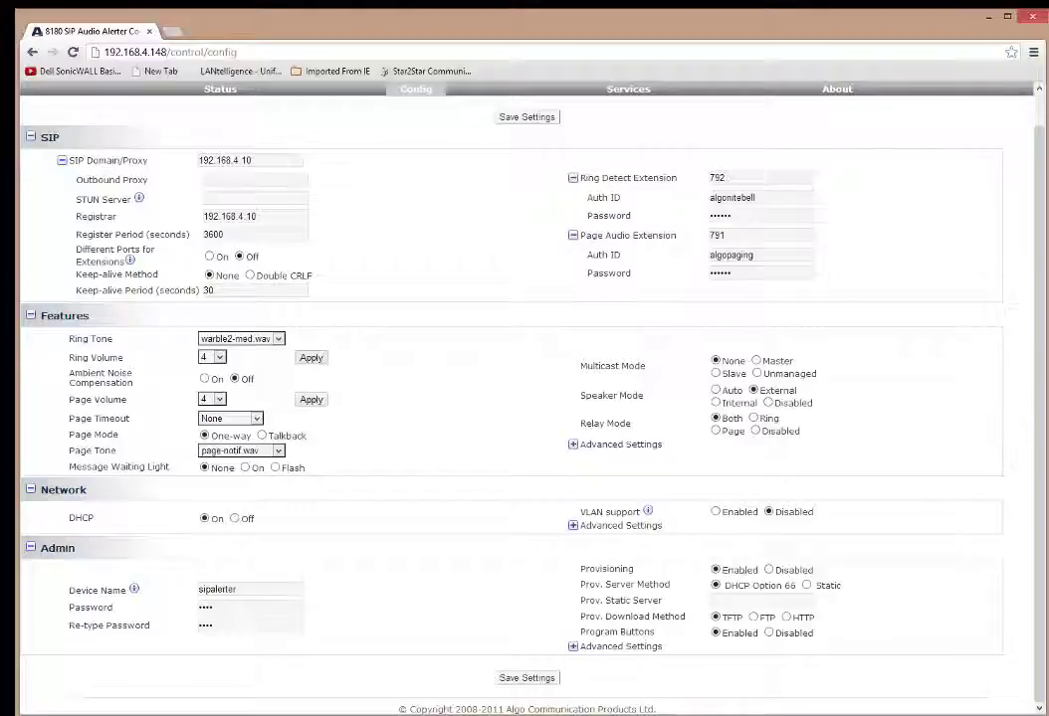
{"action": "key", "text": "alt+Tab"}
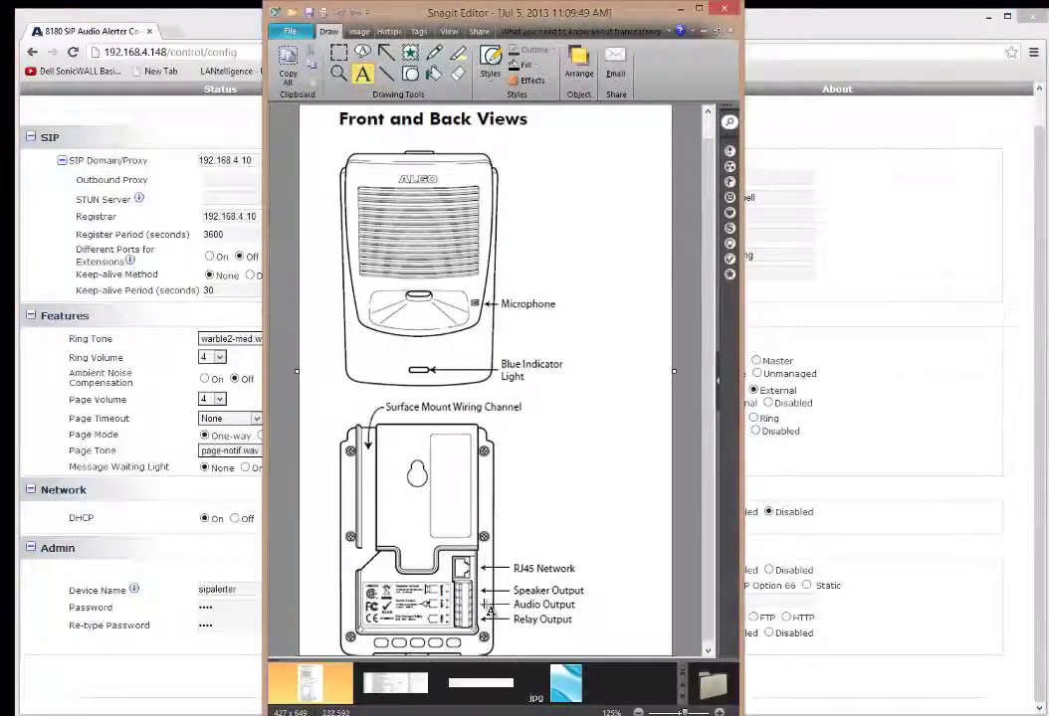
{"action": "left_click", "coordinate": [873, 507]}
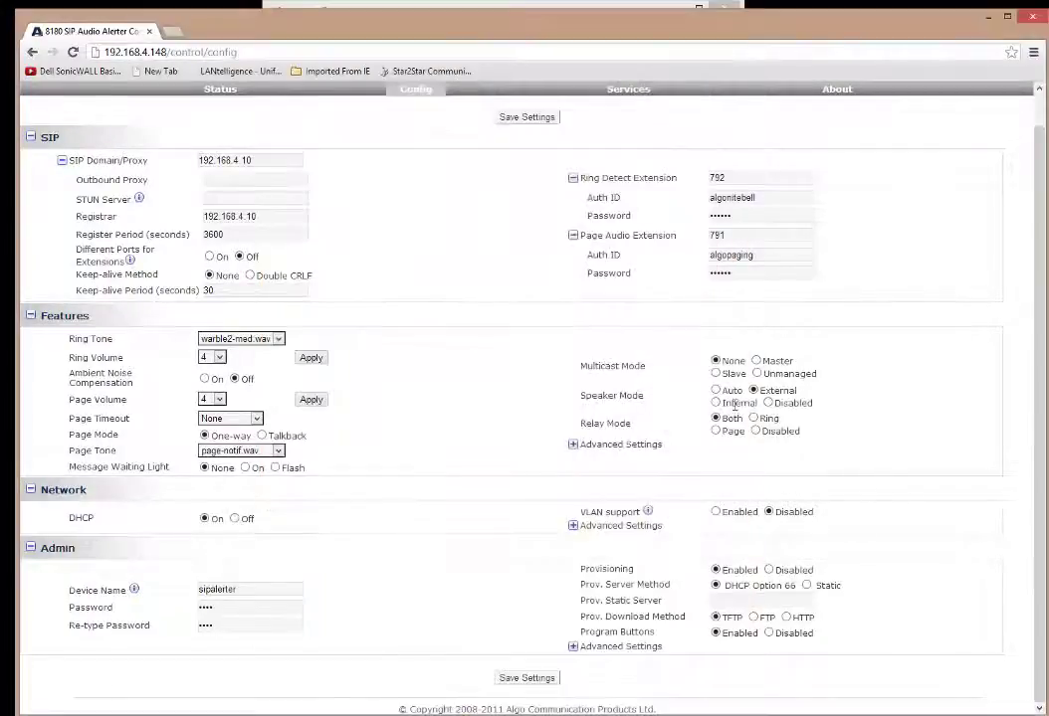
{"action": "left_click", "coordinate": [716, 403]}
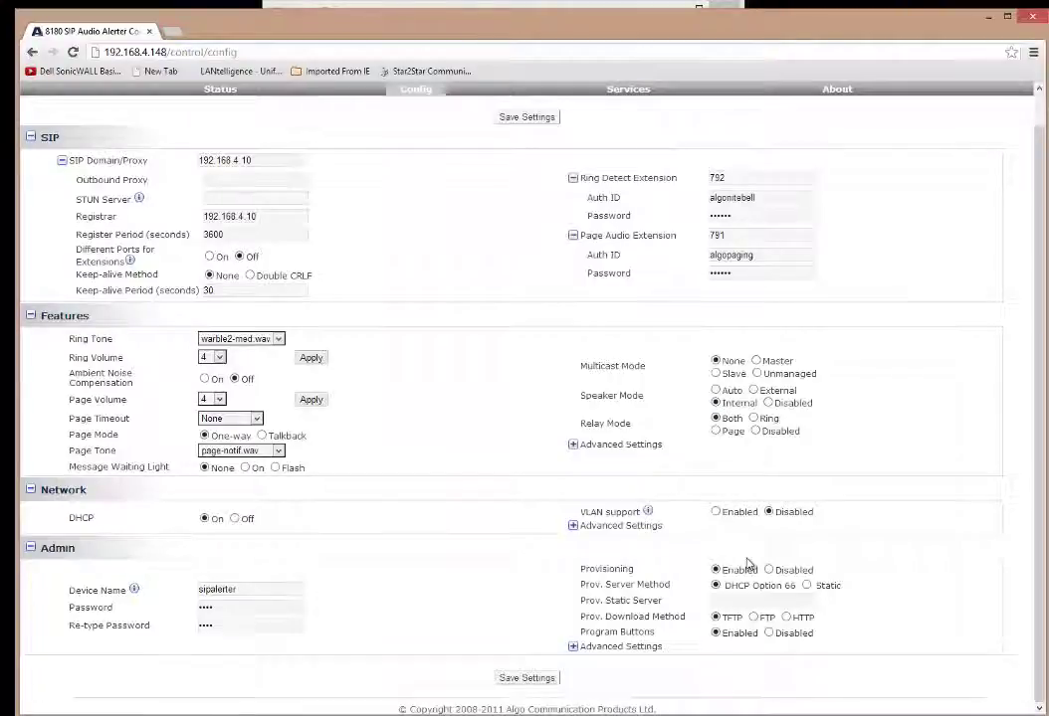
{"action": "left_click", "coordinate": [716, 390]}
{"action": "left_click", "coordinate": [746, 402]}
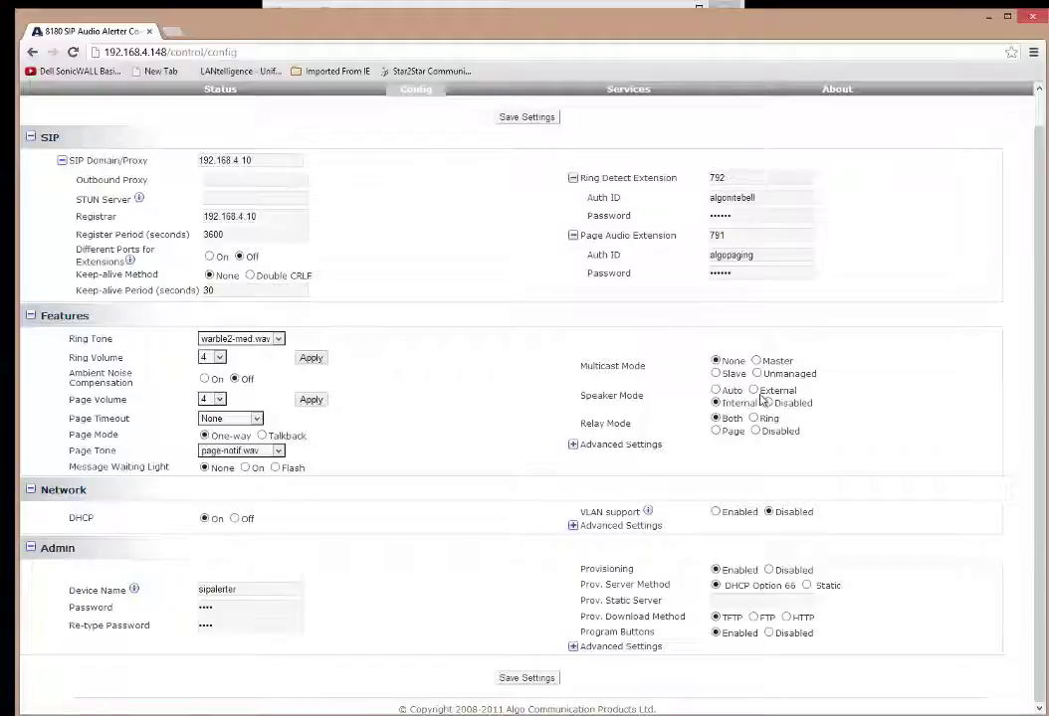
{"action": "left_click", "coordinate": [754, 391]}
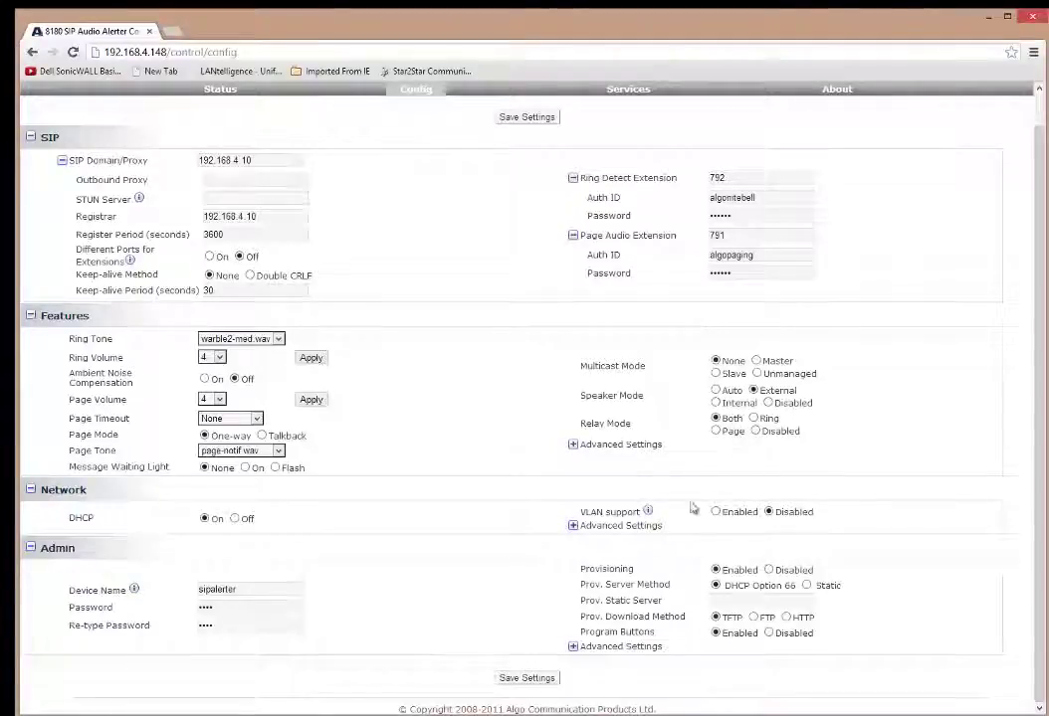
Save the settings and confirm ring and page SIP registration show Successful on Status.
{"action": "left_click", "coordinate": [533, 680]}
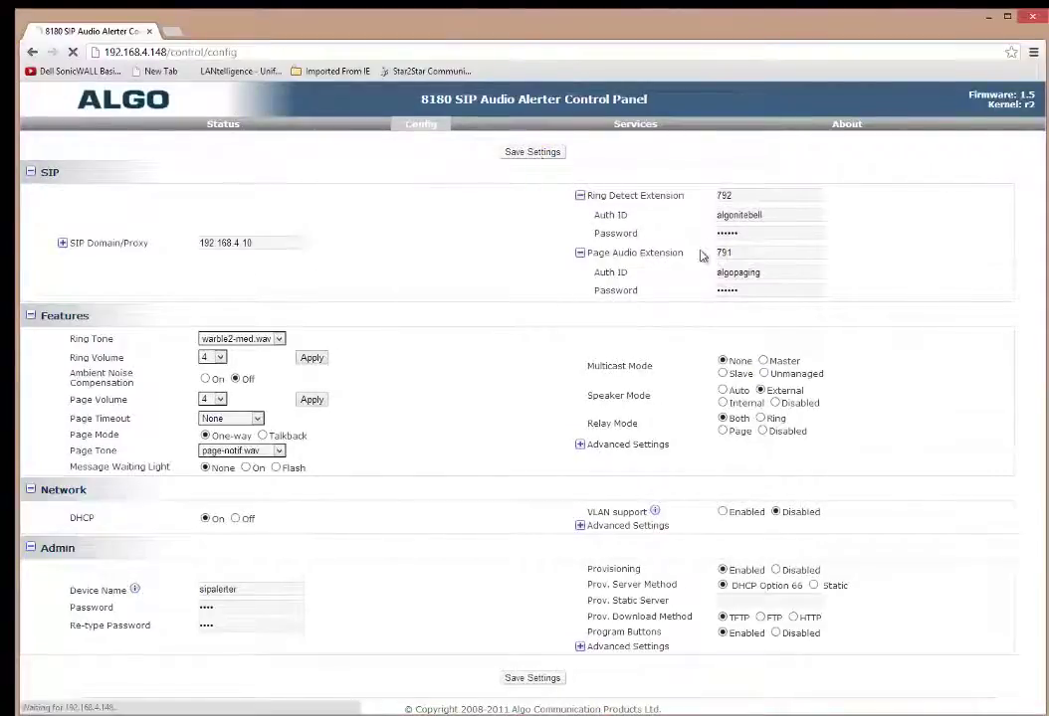
{"action": "left_click", "coordinate": [220, 129]}
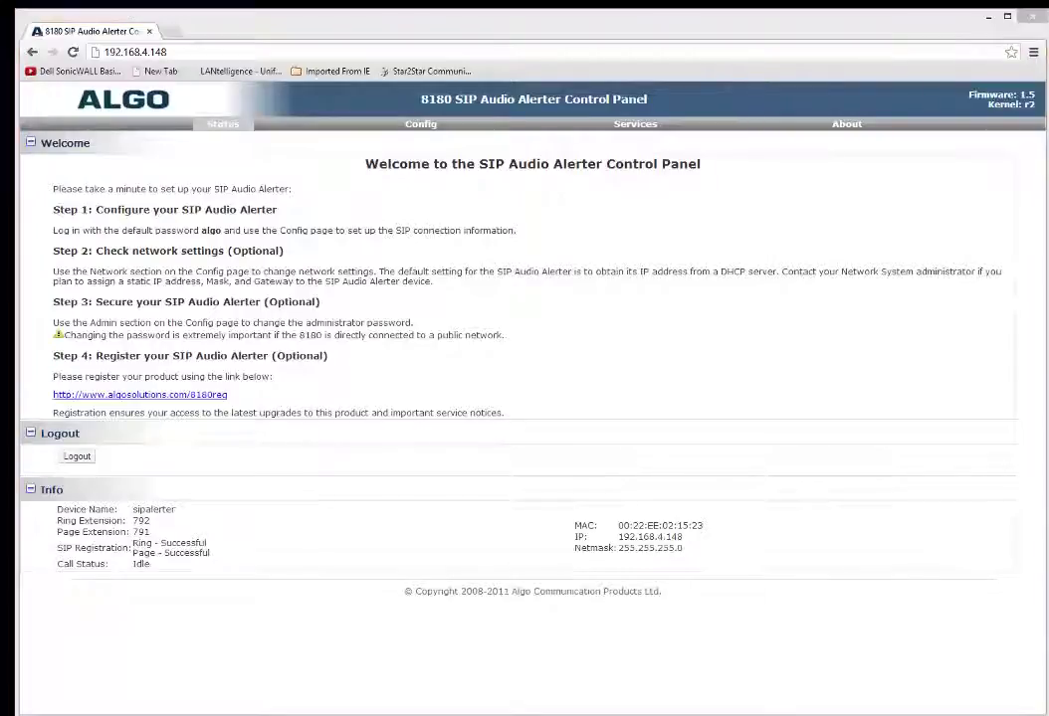
{"action": "key", "text": "alt+Tab"}
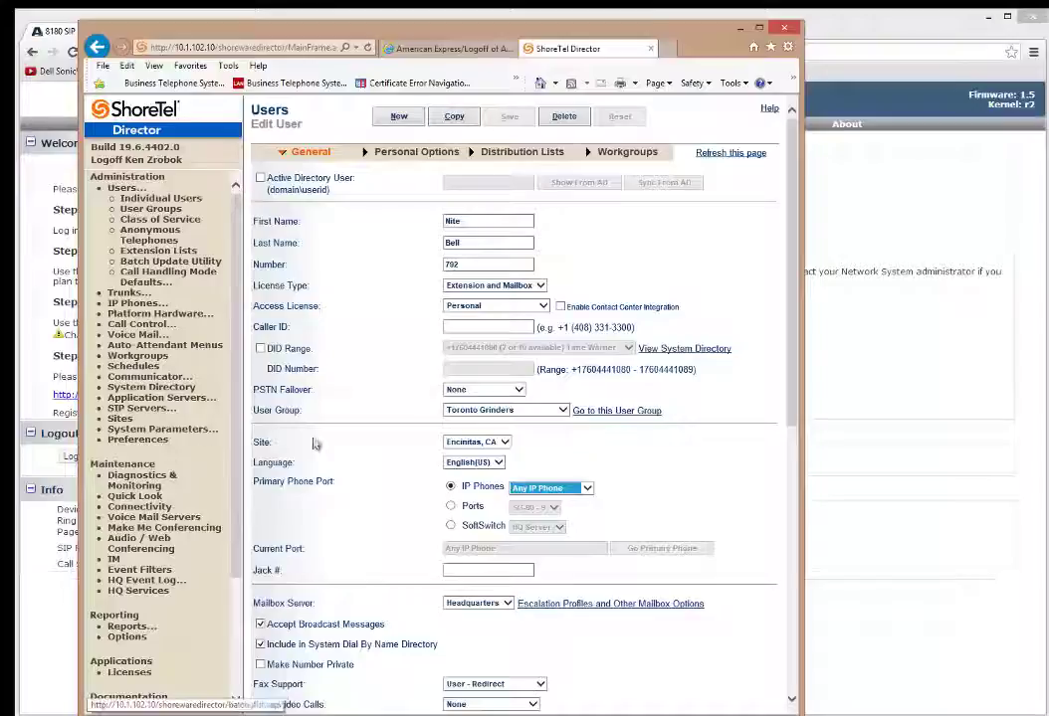
Review the Individual Users list, then highlight the ring 792 and page 791 registration results.
{"action": "left_click", "coordinate": [161, 201]}
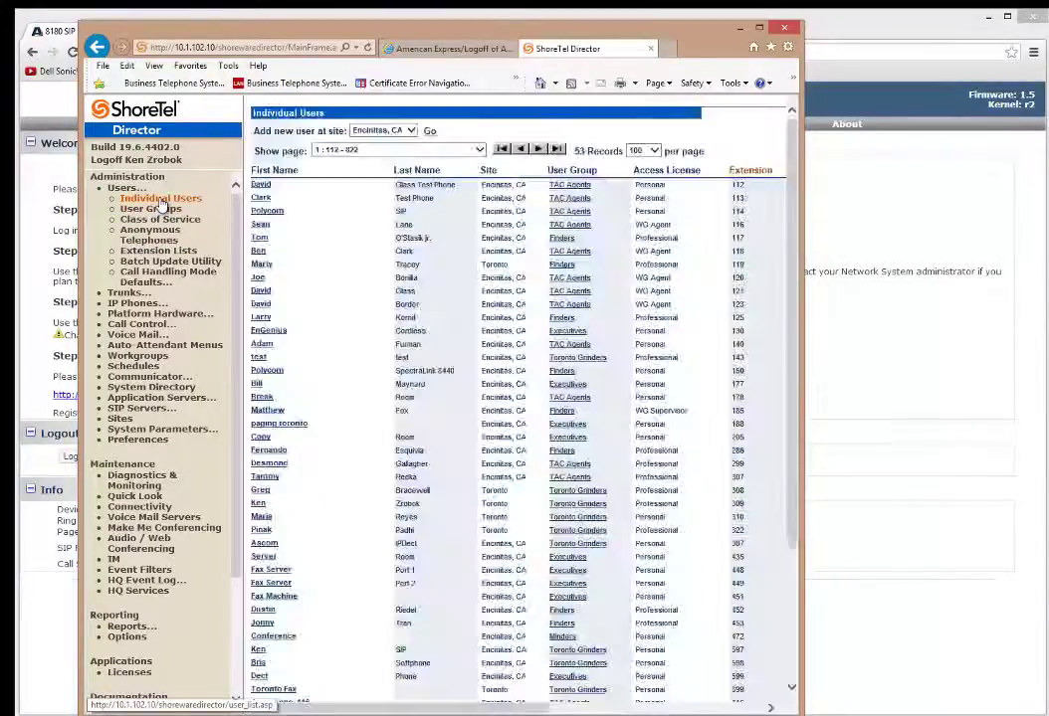
{"action": "scroll", "coordinate": [316, 617], "scroll_direction": "down", "scroll_amount": 10}
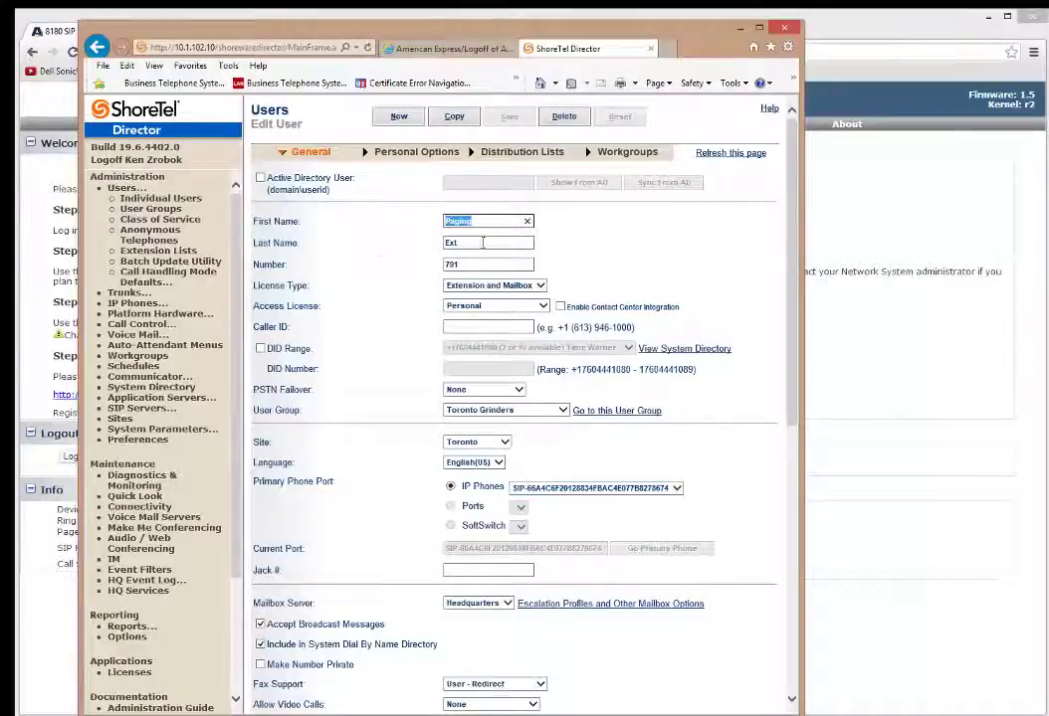
{"action": "left_click", "coordinate": [740, 30]}
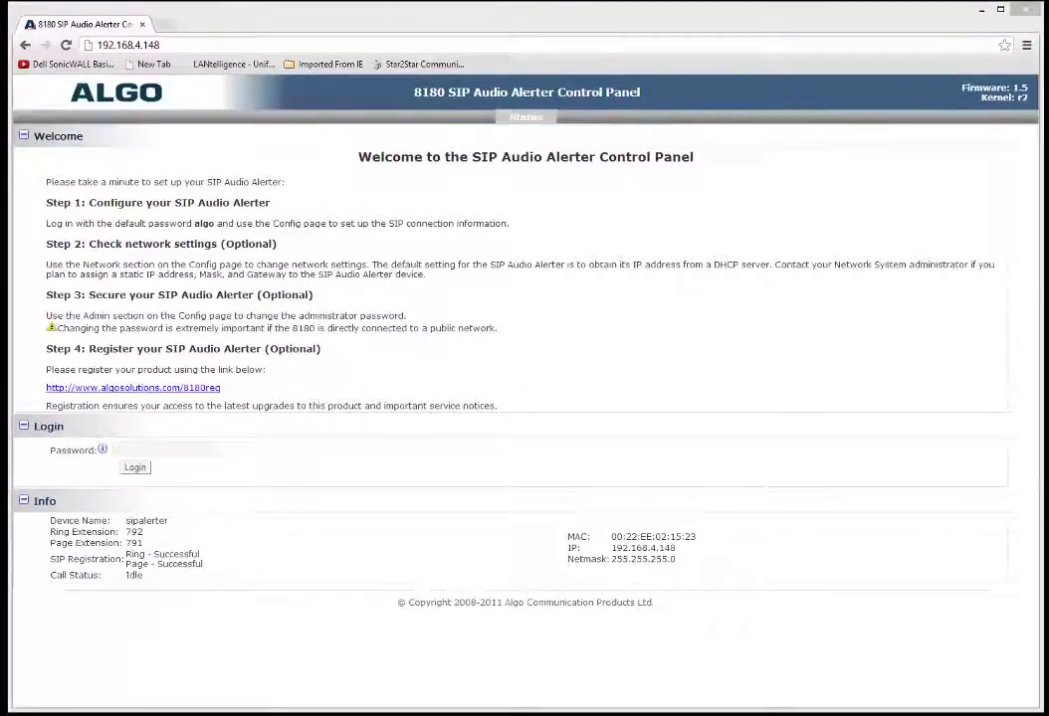
{"action": "left_click_drag", "start_coordinate": [173, 554], "coordinate": [199, 573]}
{"action": "left_click", "coordinate": [199, 573]}
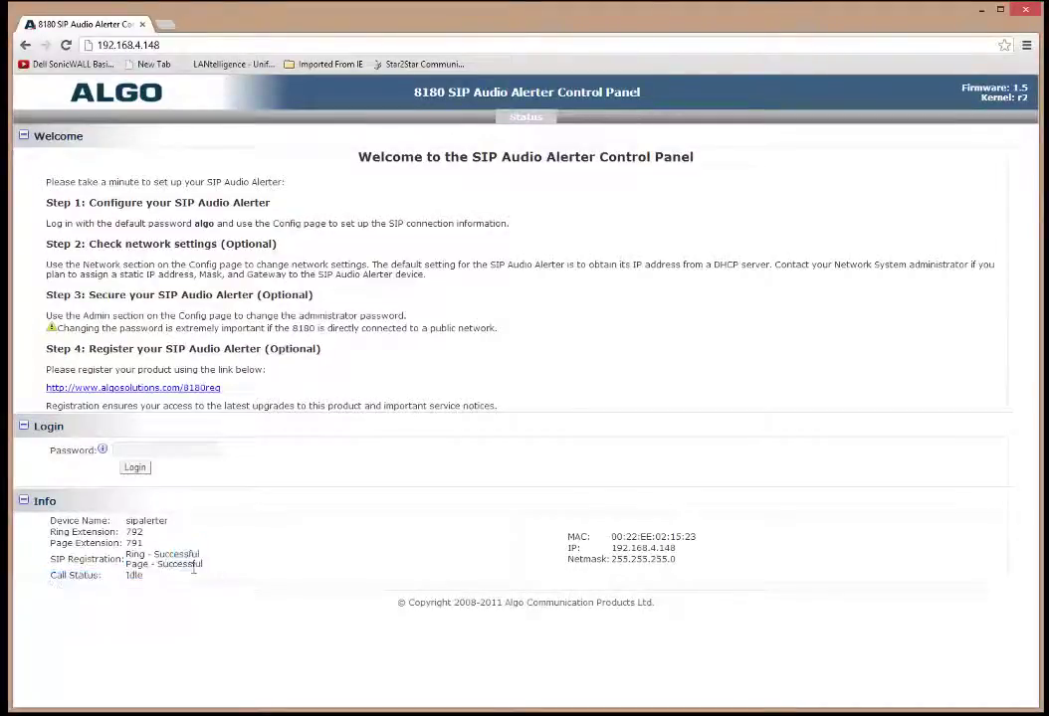